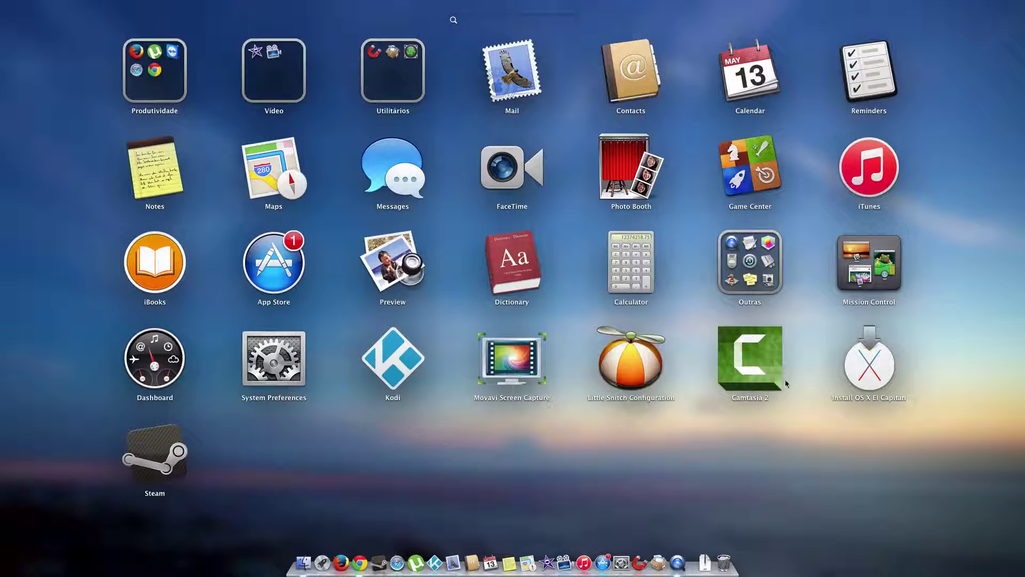
Step: Review the preferred languages and the list of addable languages in the Language & Region system preferences, leaving them as they are
left_click(646, 486)
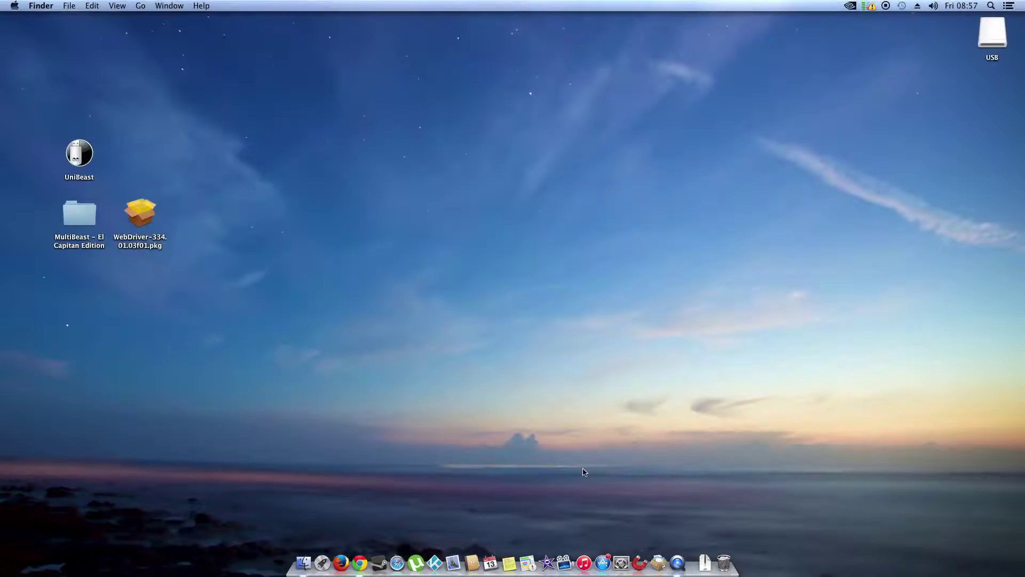
left_click(621, 555)
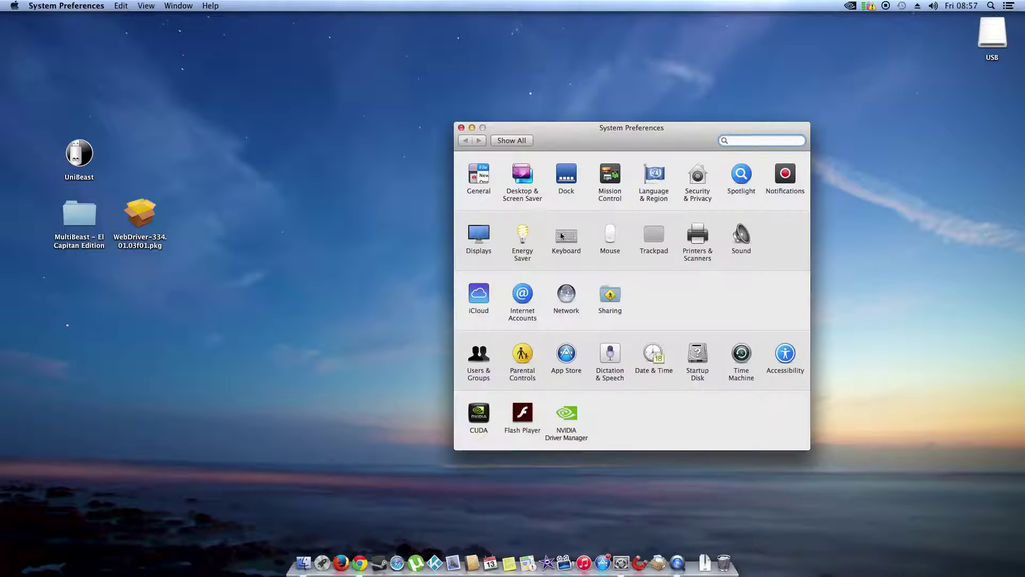
left_click(660, 191)
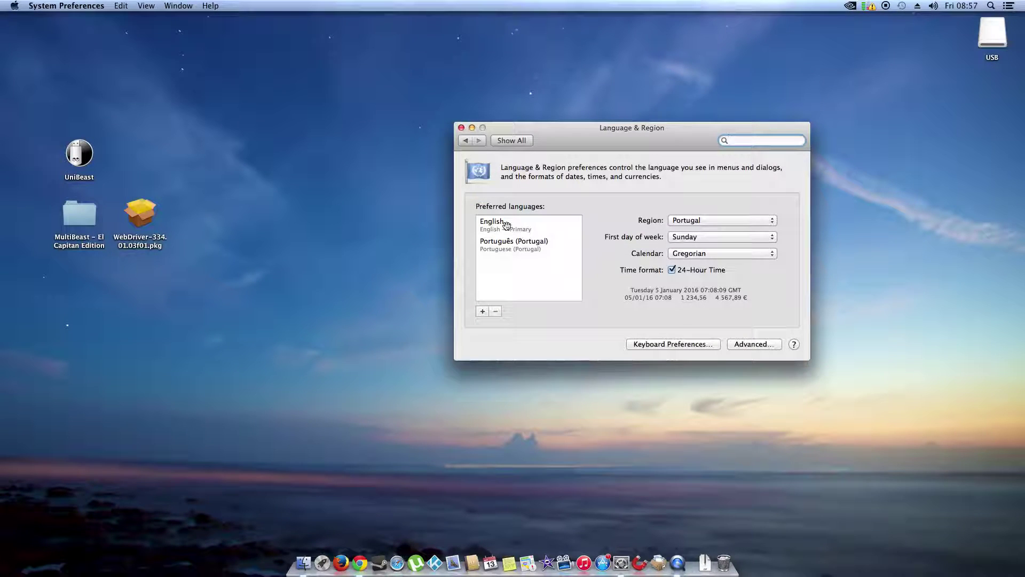
left_click(510, 229)
left_click(506, 270)
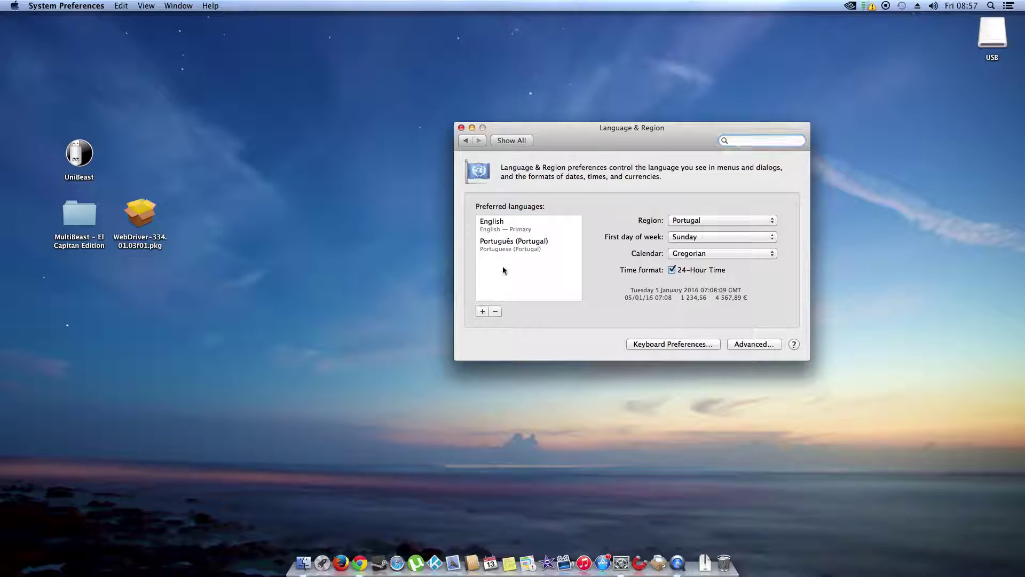
left_click(484, 312)
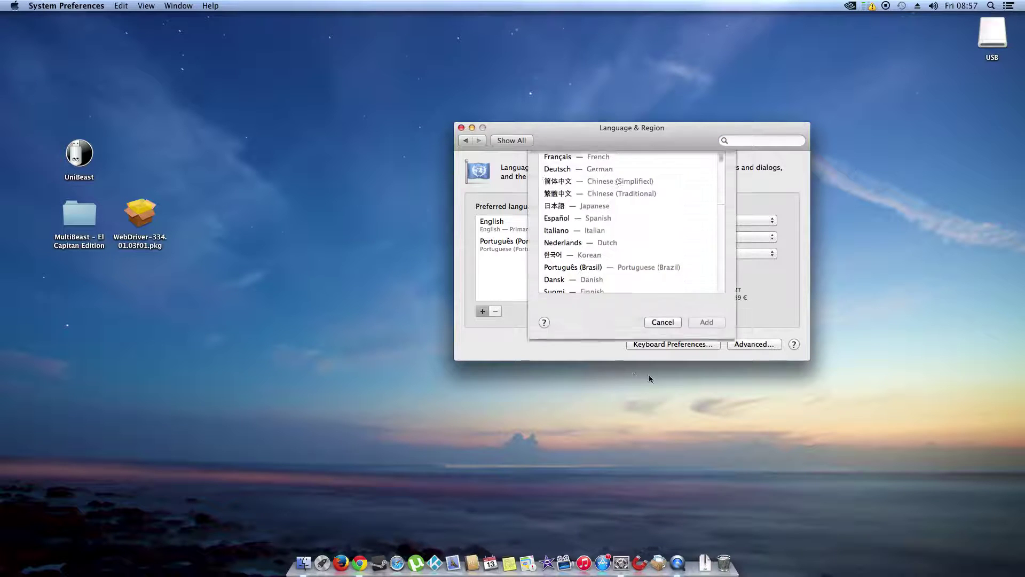
left_click(660, 346)
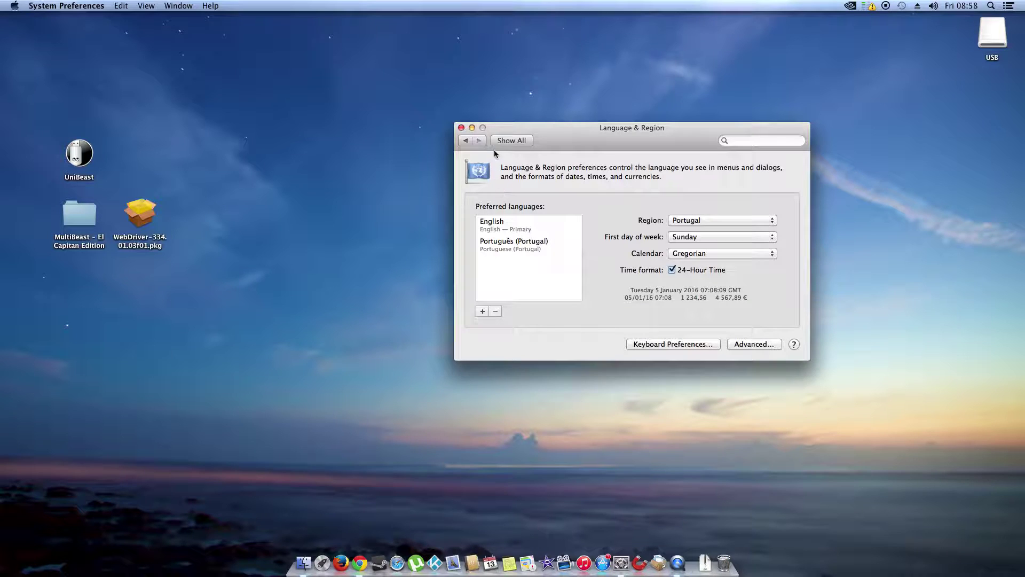
left_click(510, 141)
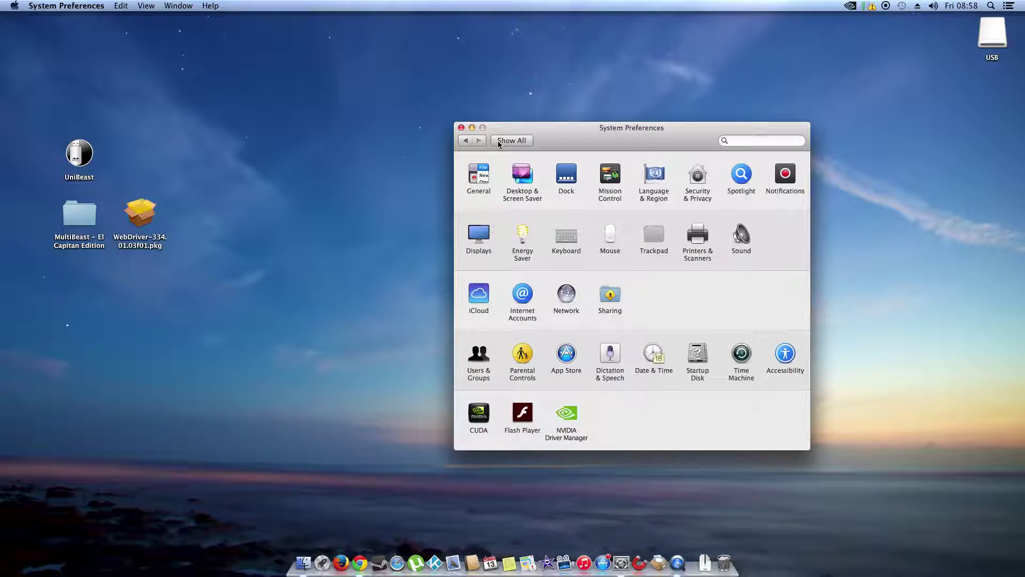
left_click(461, 127)
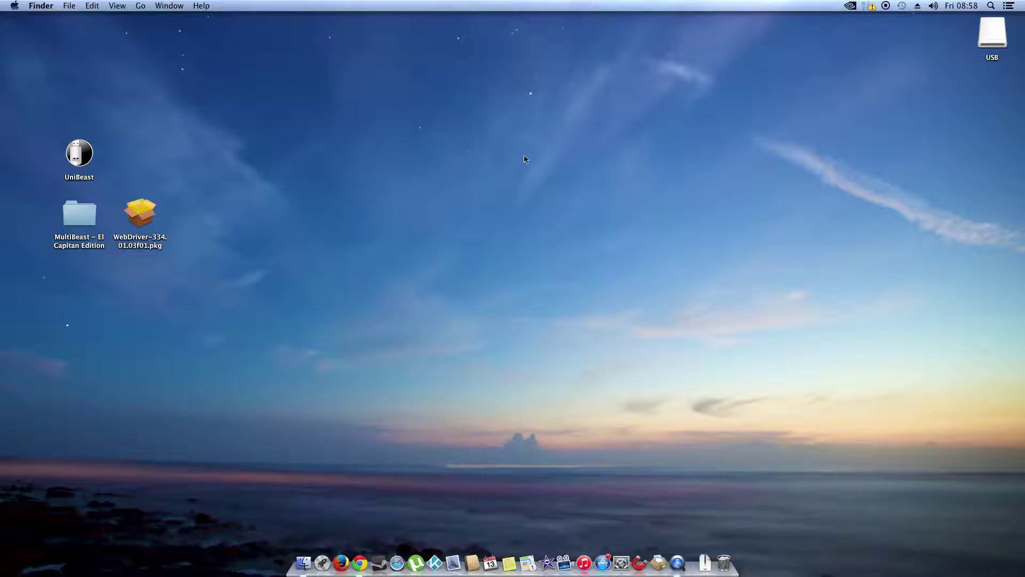
Step: Launch Disk Utility and display the partition settings of the 16,04 GB Generic Flash disk
left_click(321, 555)
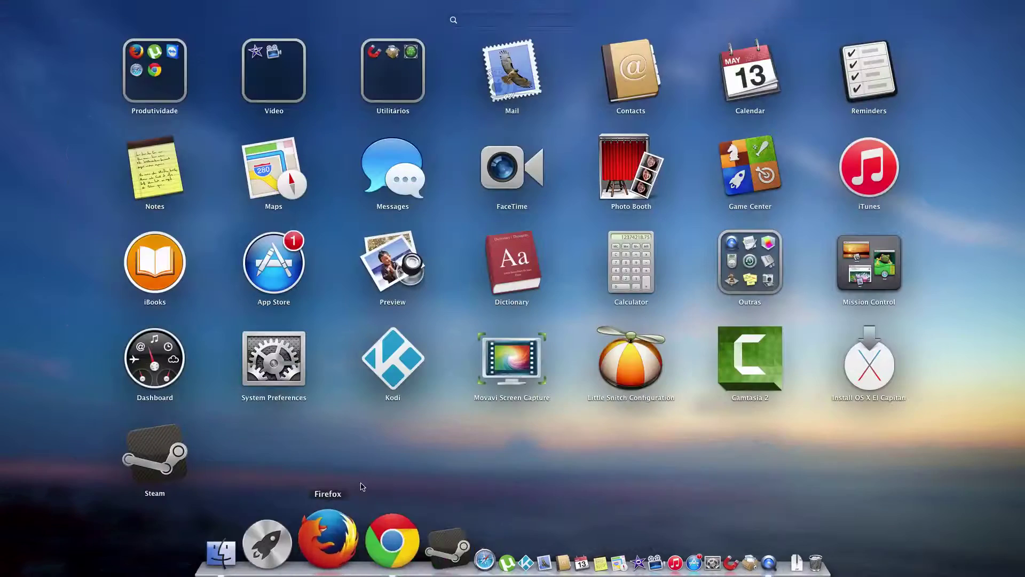
left_click(759, 273)
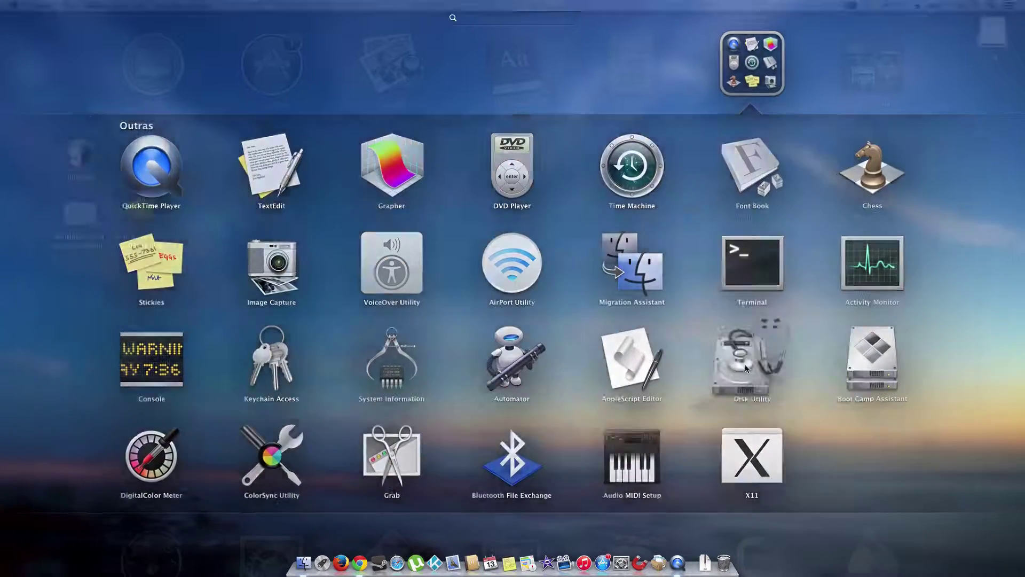
left_click(745, 367)
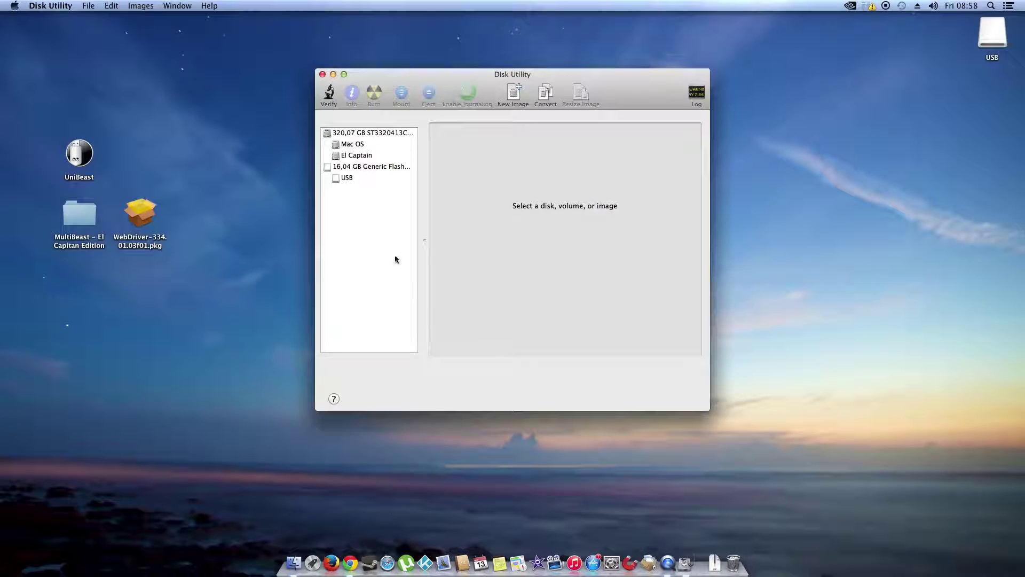
left_click(371, 167)
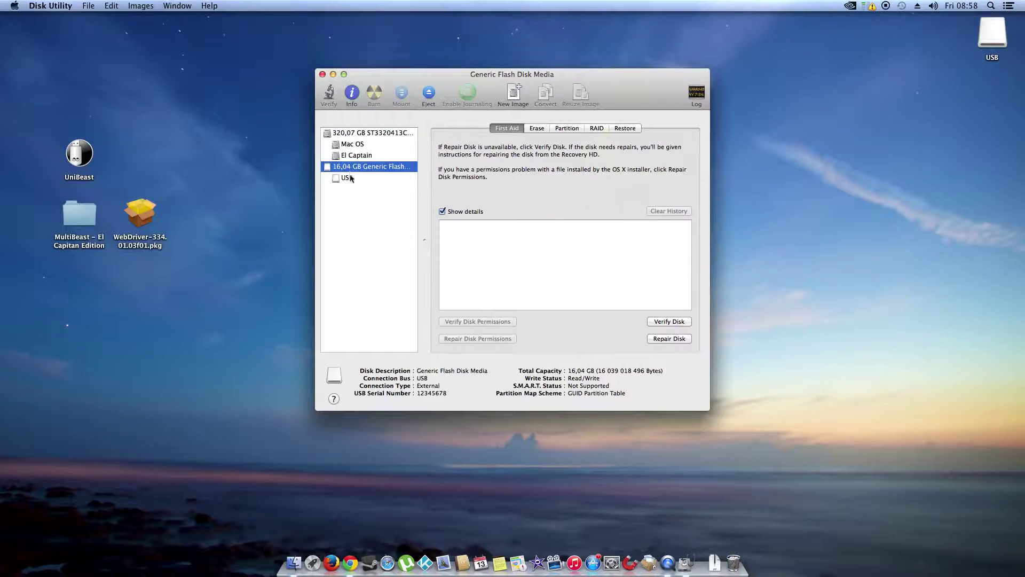
left_click(566, 128)
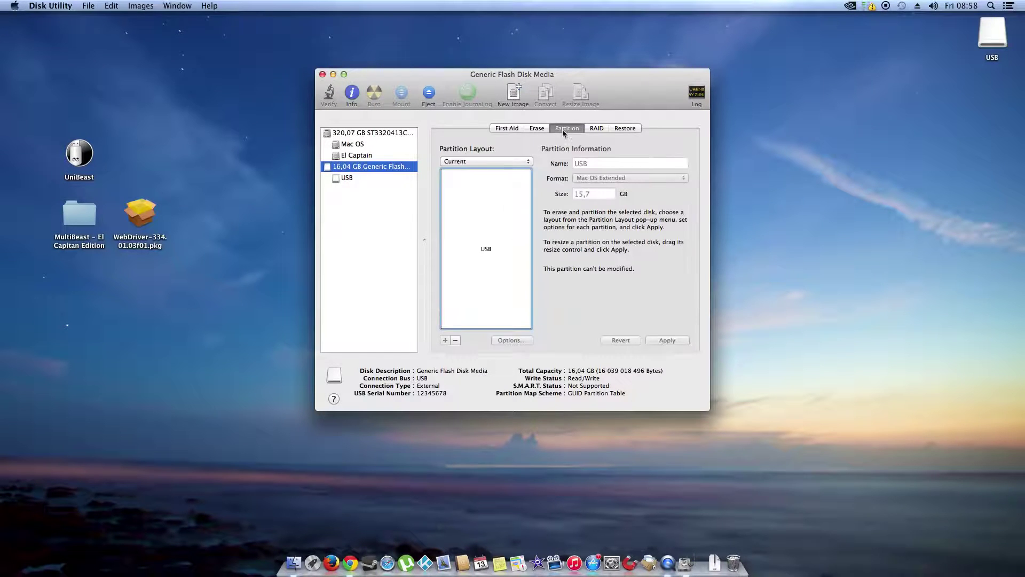
Step: Set the flash disk's partition layout to 1 Partition and view the available partition schemes without changing them
left_click(477, 162)
left_click(462, 170)
left_click(497, 161)
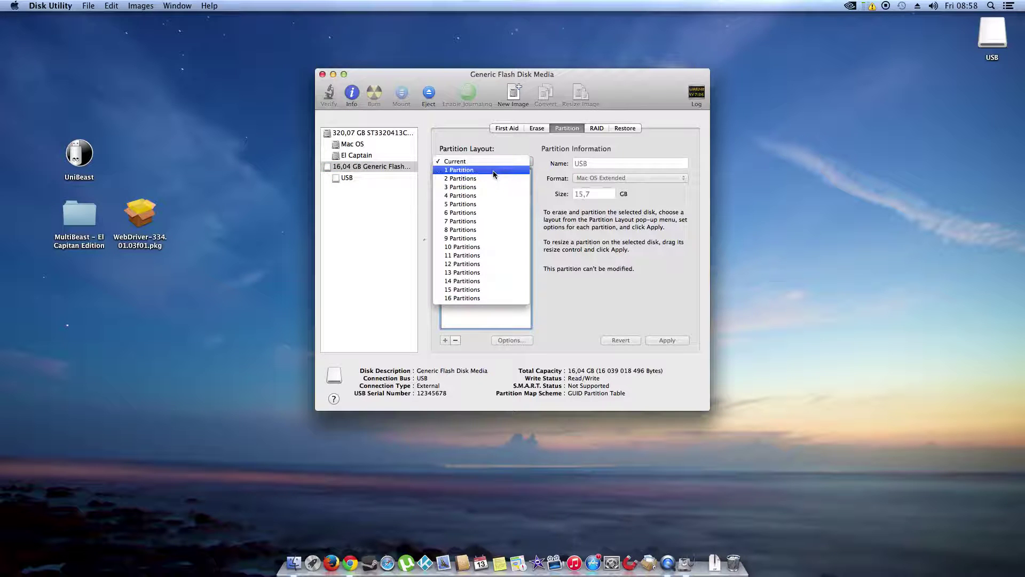
left_click(493, 171)
left_click(516, 339)
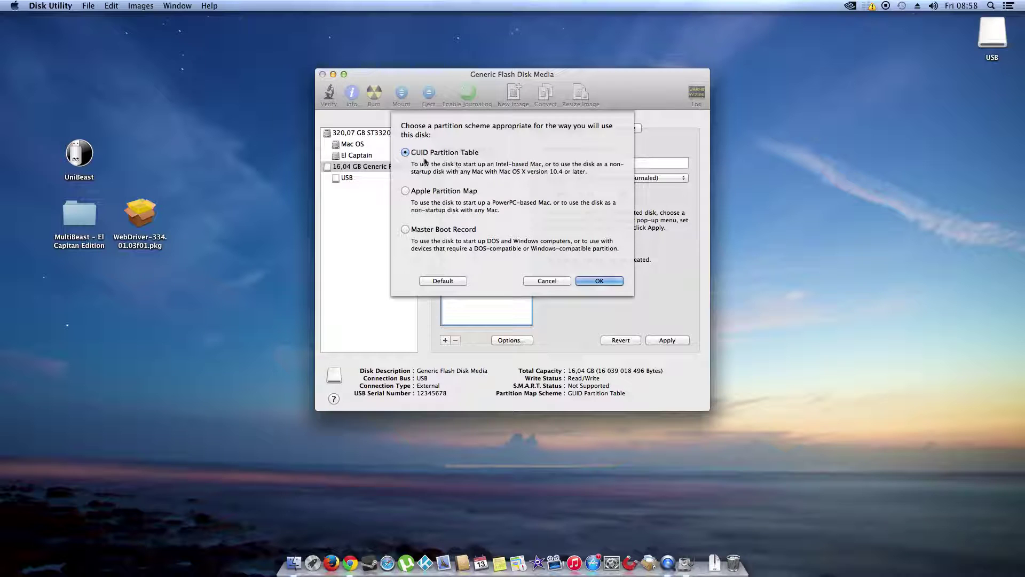
left_click(539, 281)
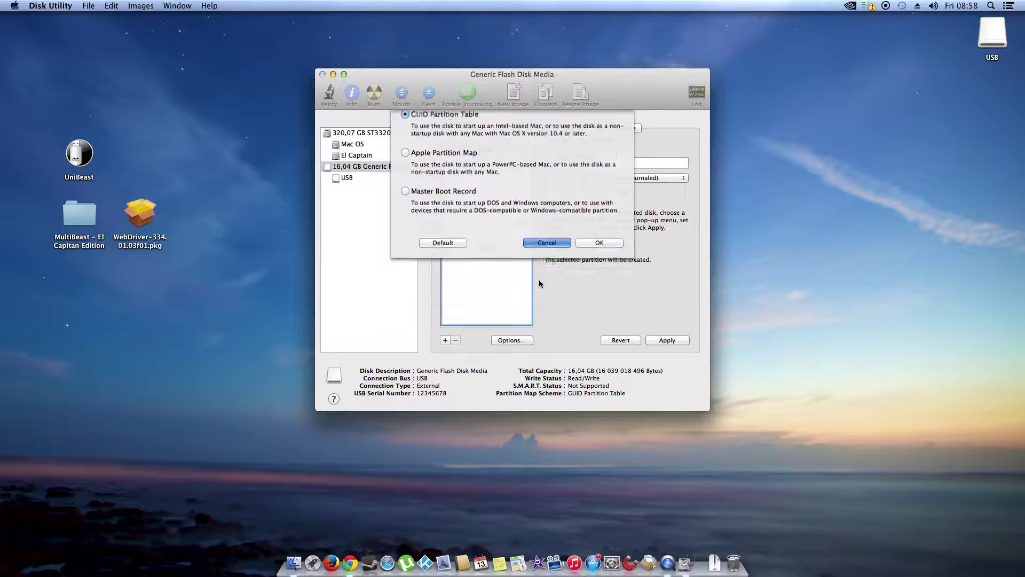
Step: Switch to Safari and search Google for tonymacx86
left_click(383, 558)
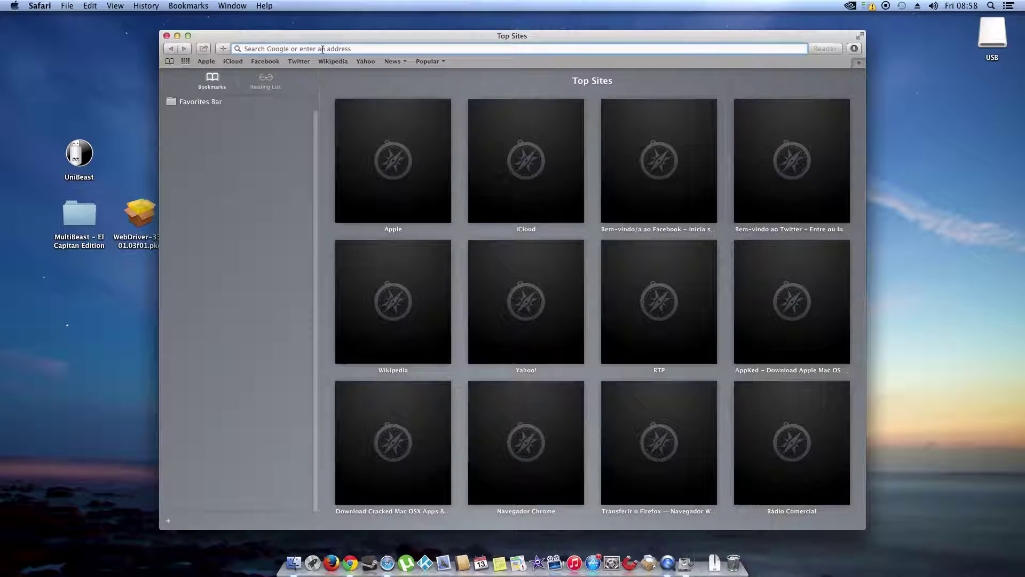
type("tonymac")
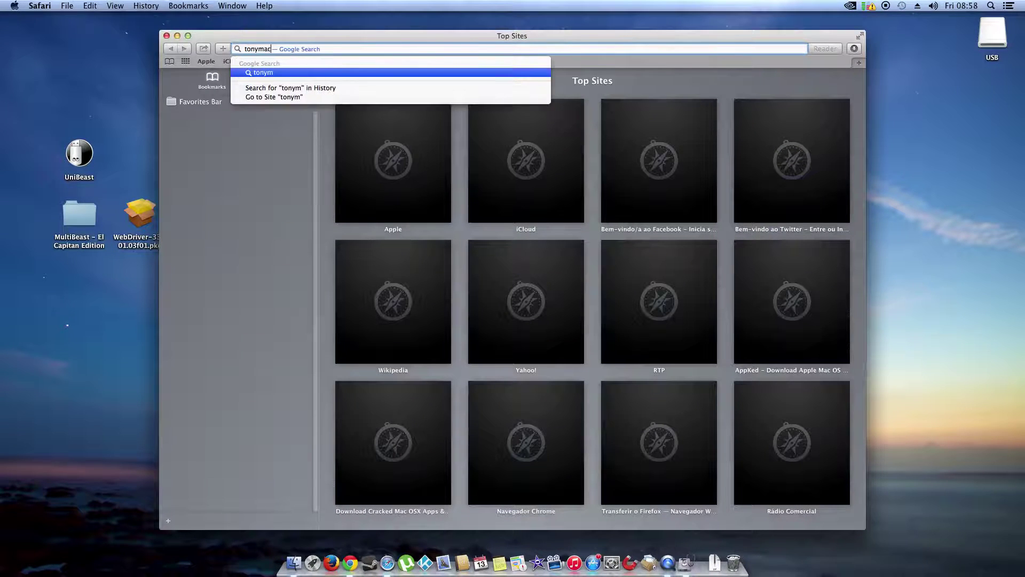
key("Down")
key("Return")
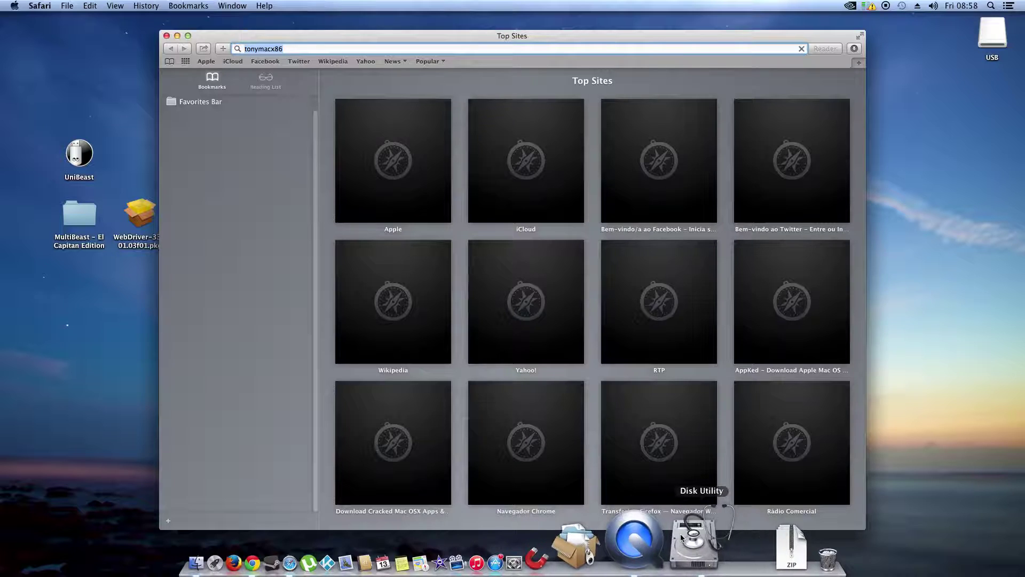
Step: Return to Disk Utility and close it, discarding the unapplied partition changes
left_click(681, 534)
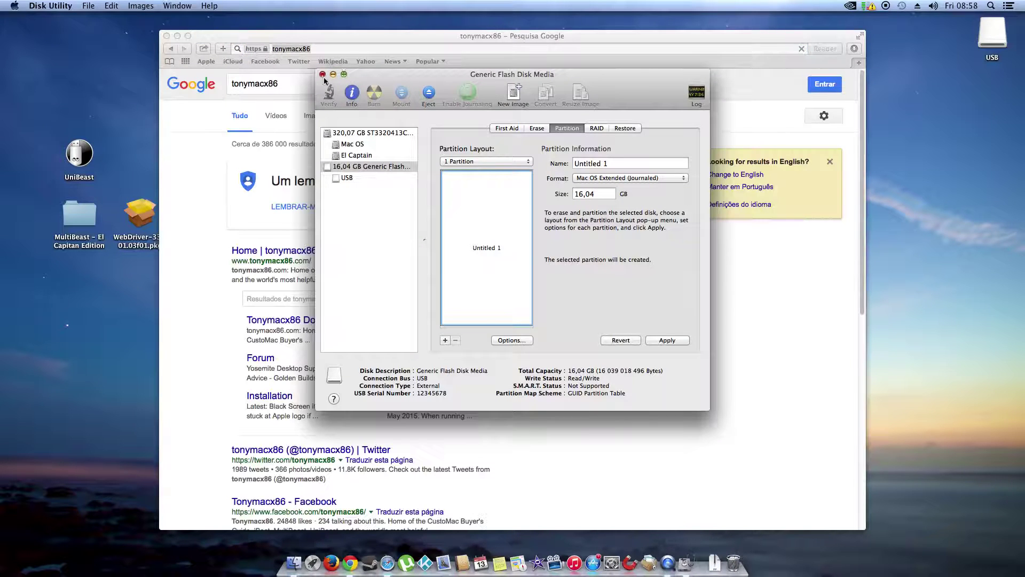
left_click(323, 75)
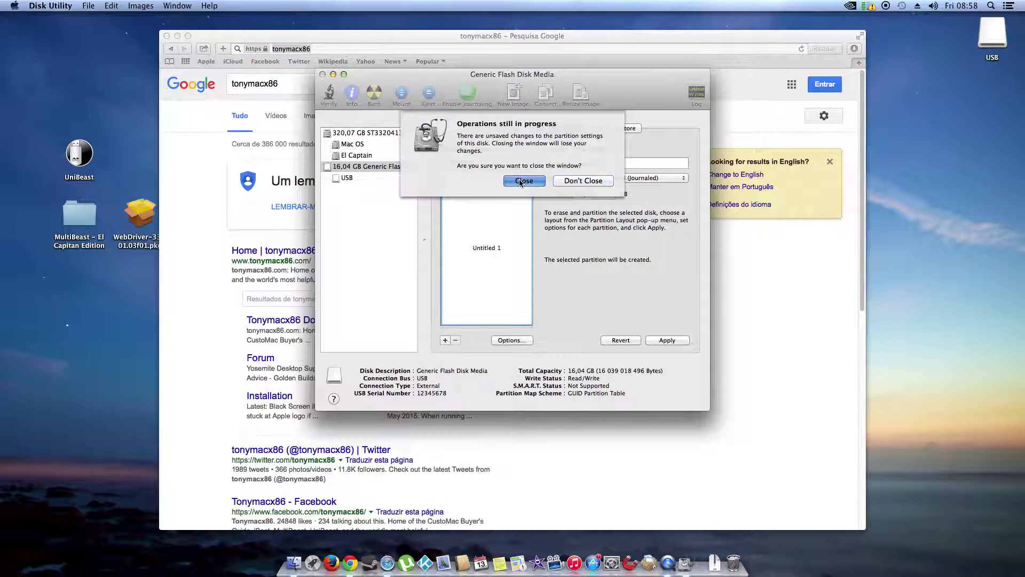
left_click(521, 182)
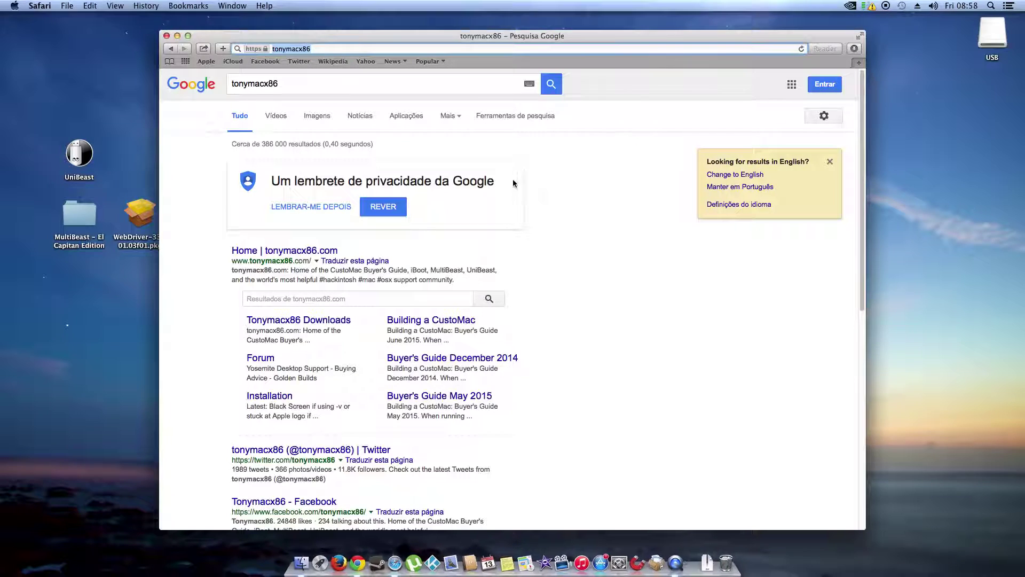
Step: Open the tonymacx86.com home page from the search results and go to its Installation Guide
left_click(303, 253)
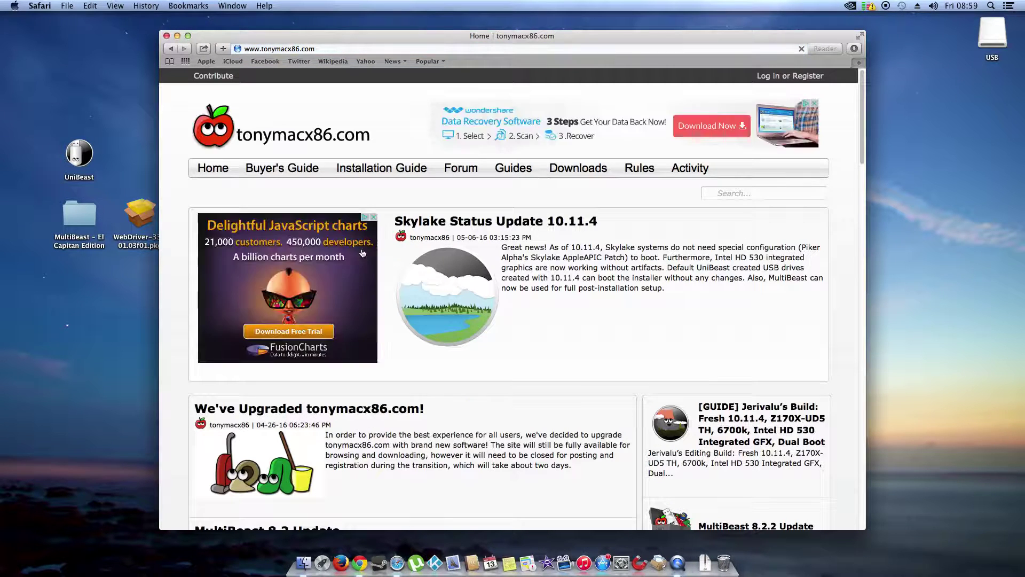
right_click(481, 222)
left_click(414, 127)
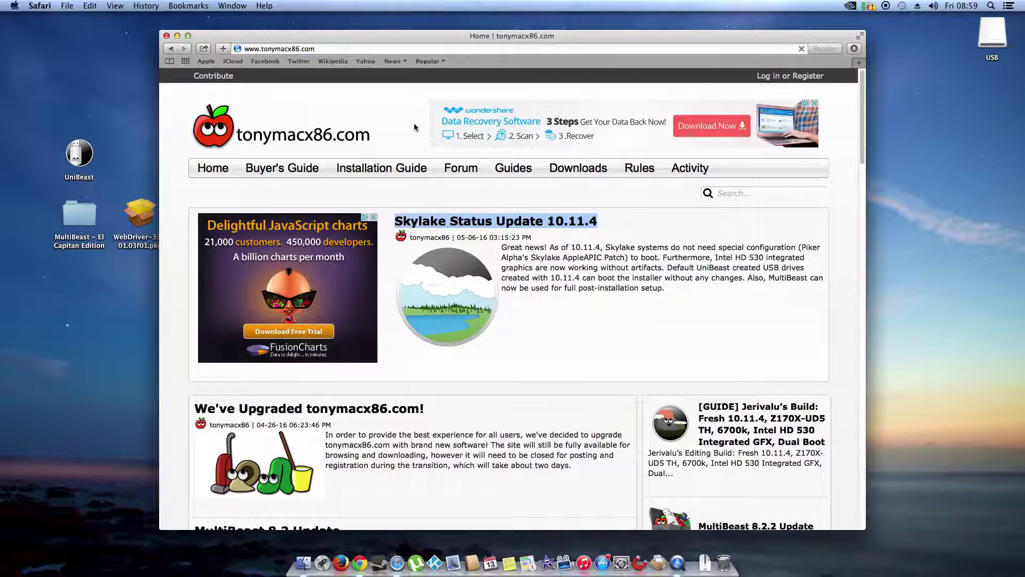
left_click(372, 177)
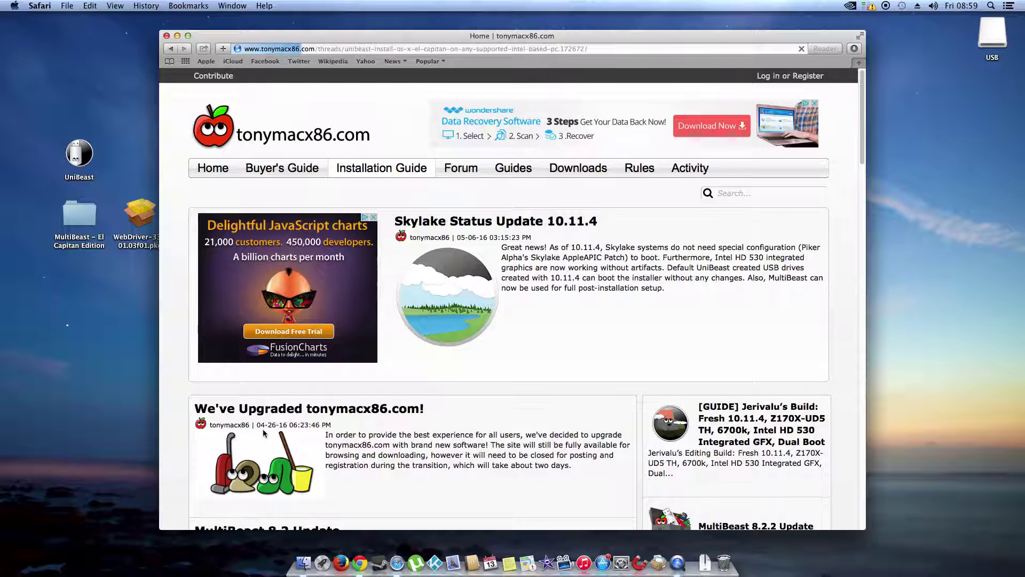
left_click(66, 142)
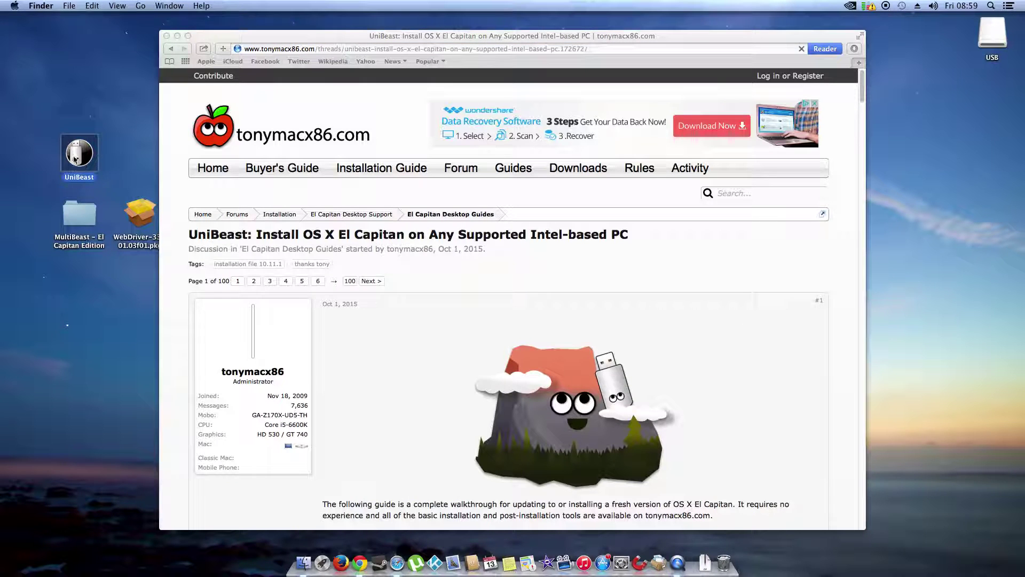
left_click(81, 223)
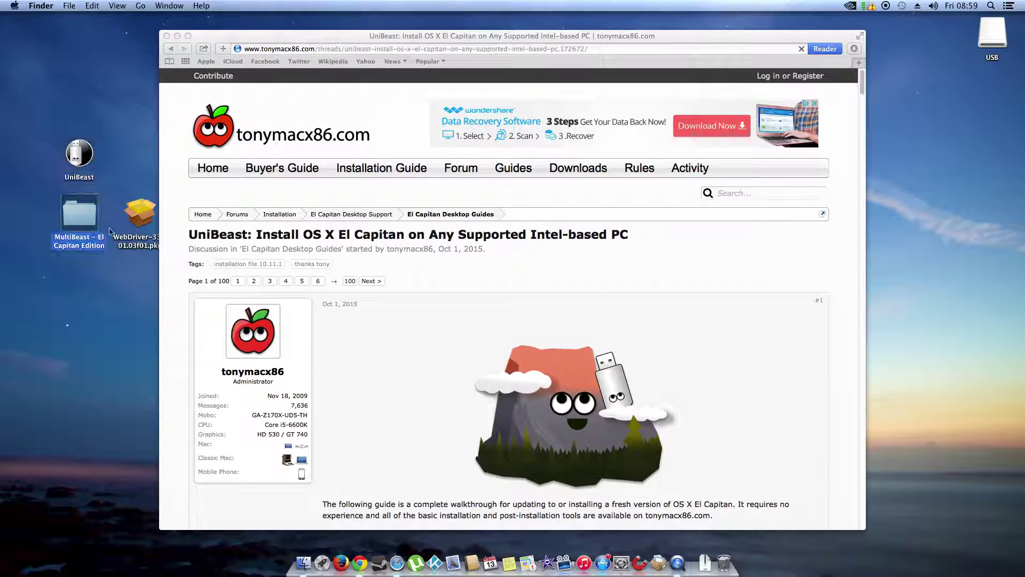
Step: Examine the El Capitan guide's contents, the download step and the instructions for partitioning the USB drive and running UniBeast
left_click(589, 267)
scroll(531, 269, "down", 10)
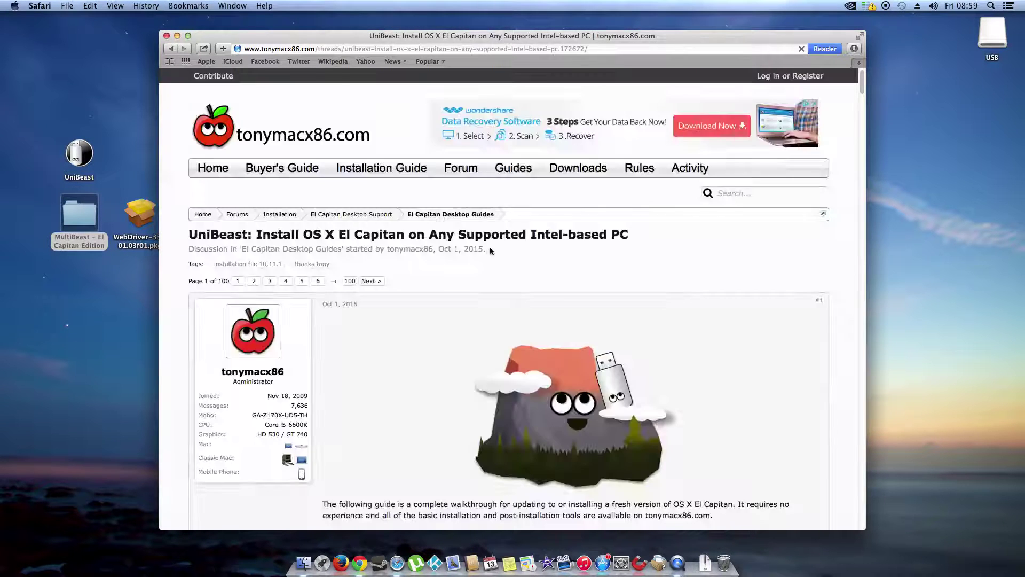
scroll(525, 275, "down", 5)
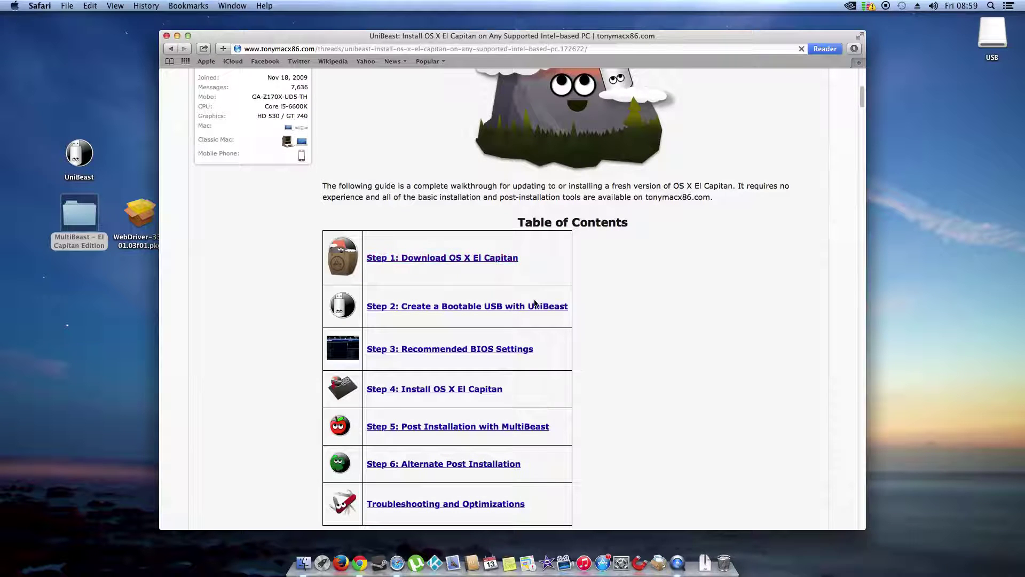
scroll(534, 303, "down", 10)
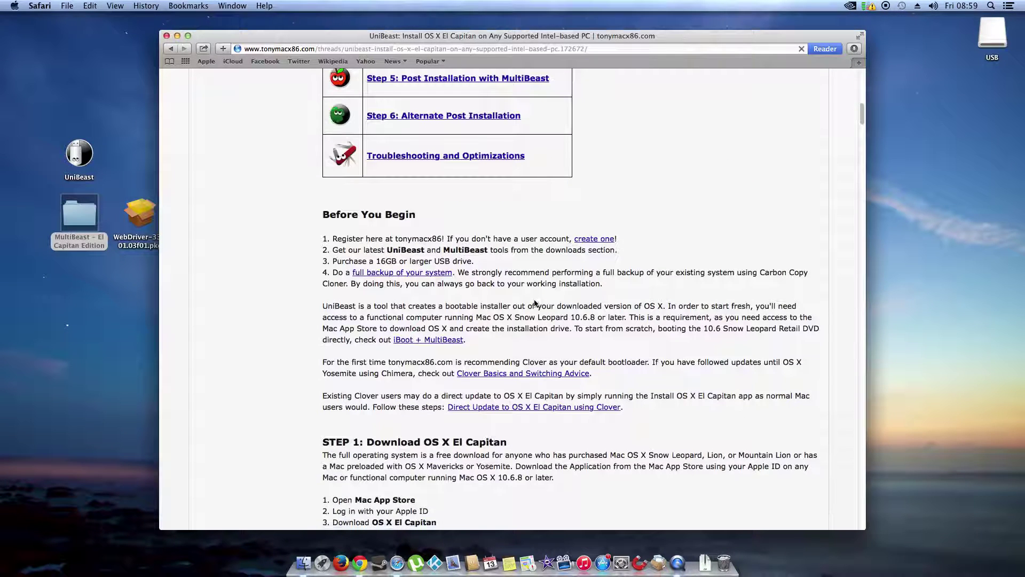
scroll(535, 303, "down", 10)
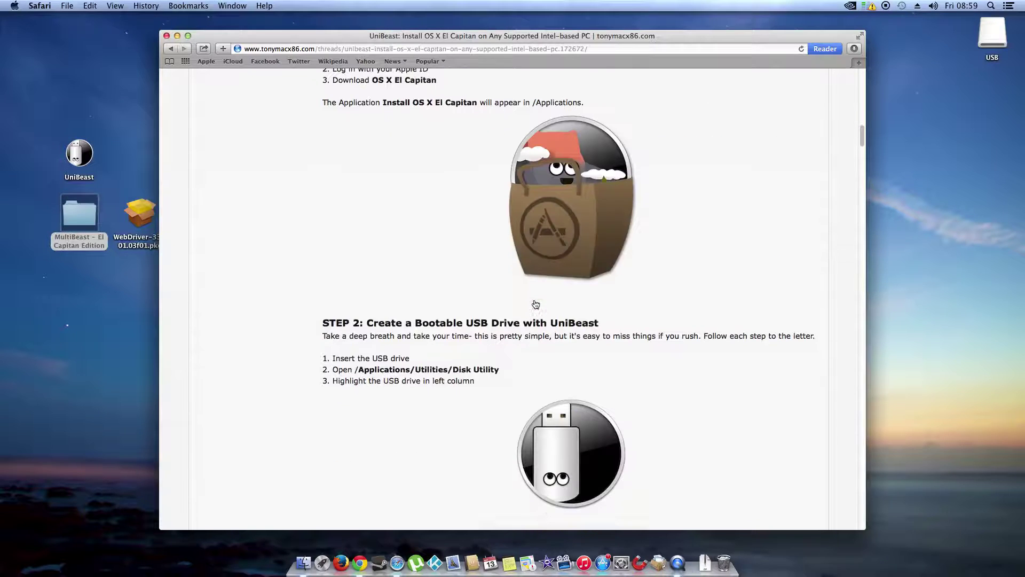
scroll(363, 318, "down", 3)
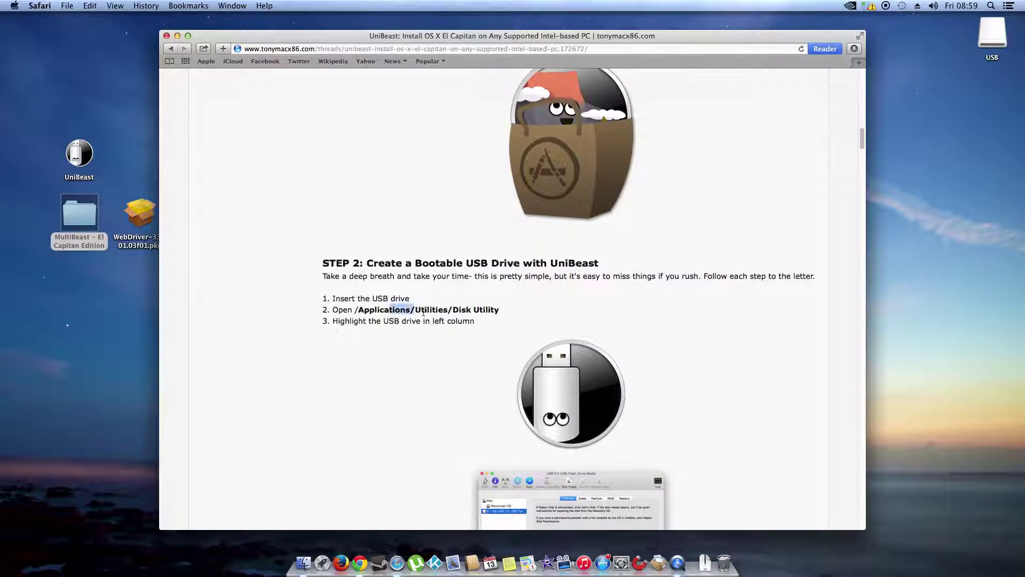
left_click_drag(391, 310, 498, 311)
left_click(409, 310)
scroll(497, 336, "down", 10)
scroll(532, 355, "down", 18)
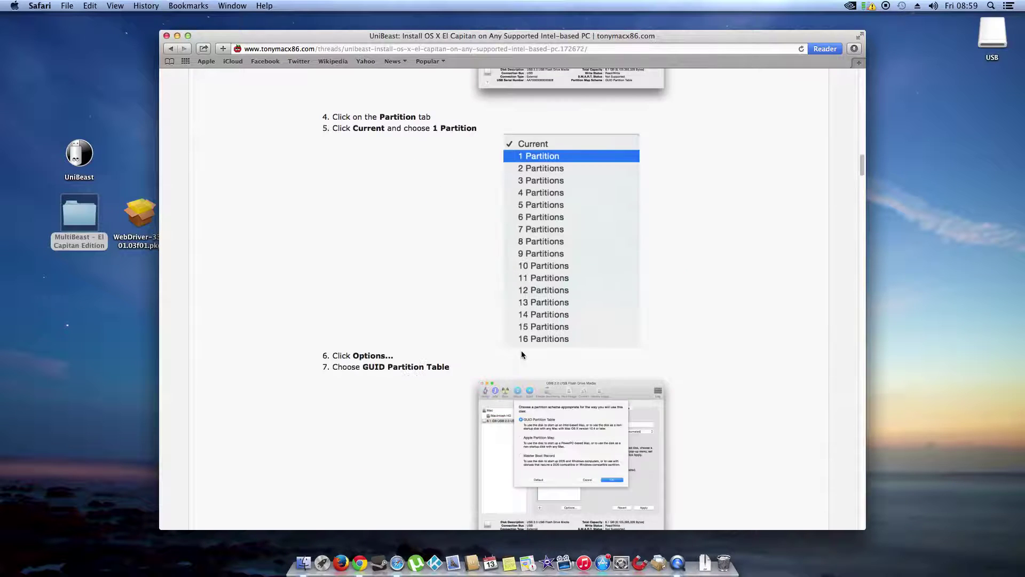
scroll(586, 342, "down", 10)
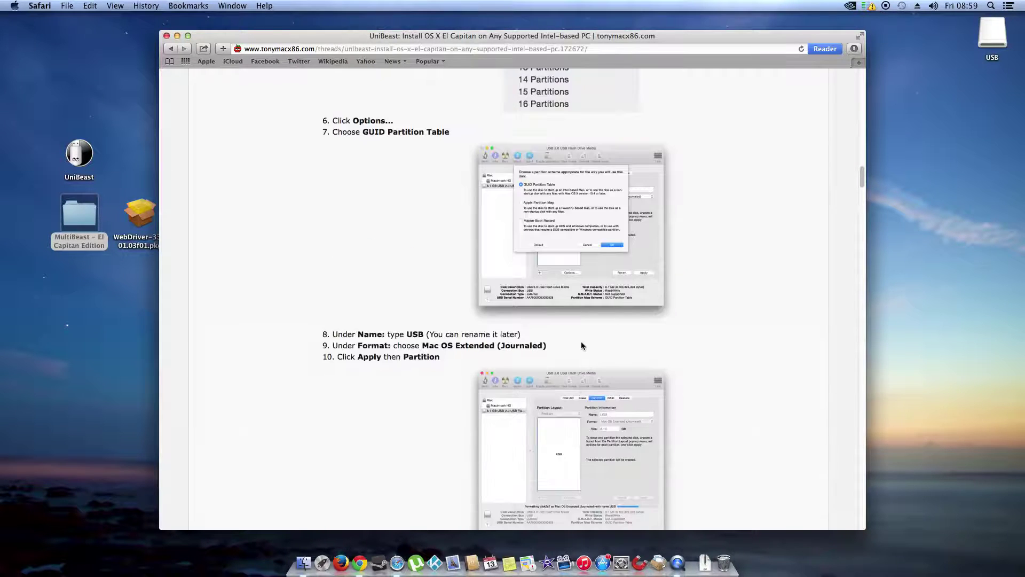
scroll(350, 349, "down", 15)
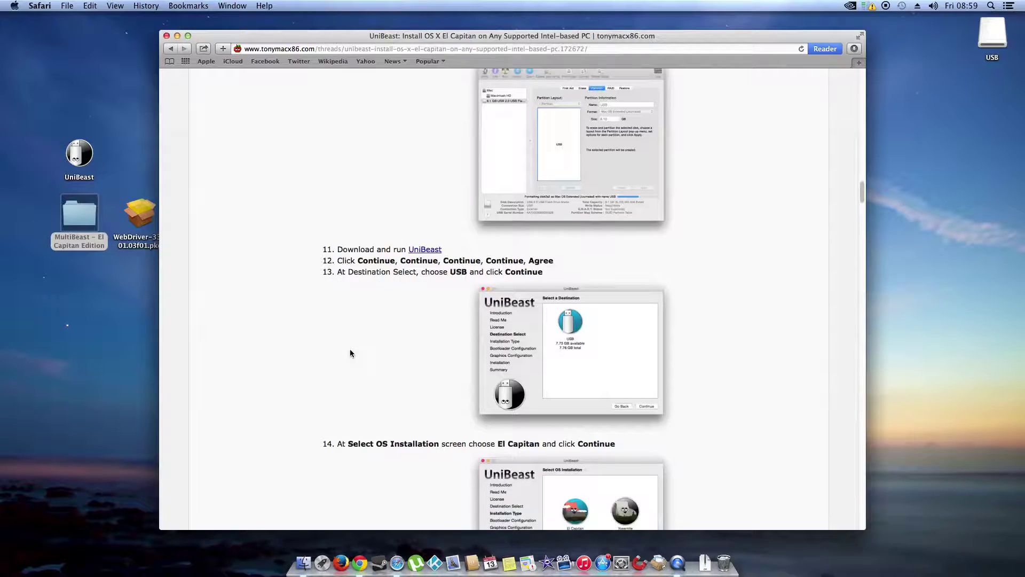
scroll(356, 349, "up", 20)
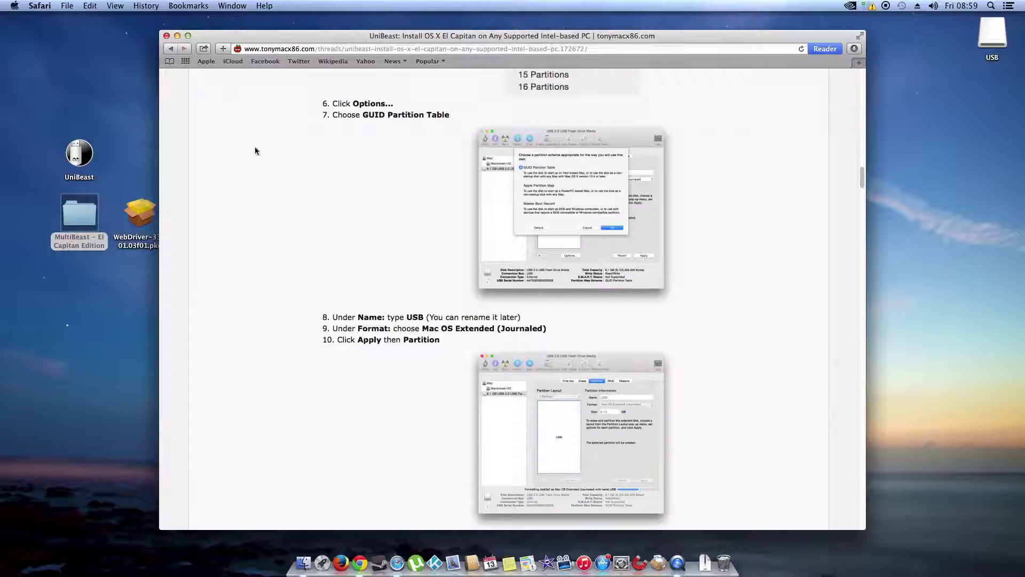
Step: Minimize the Safari window, launch UniBeast from the desktop and agree to its software license terms
left_click(178, 36)
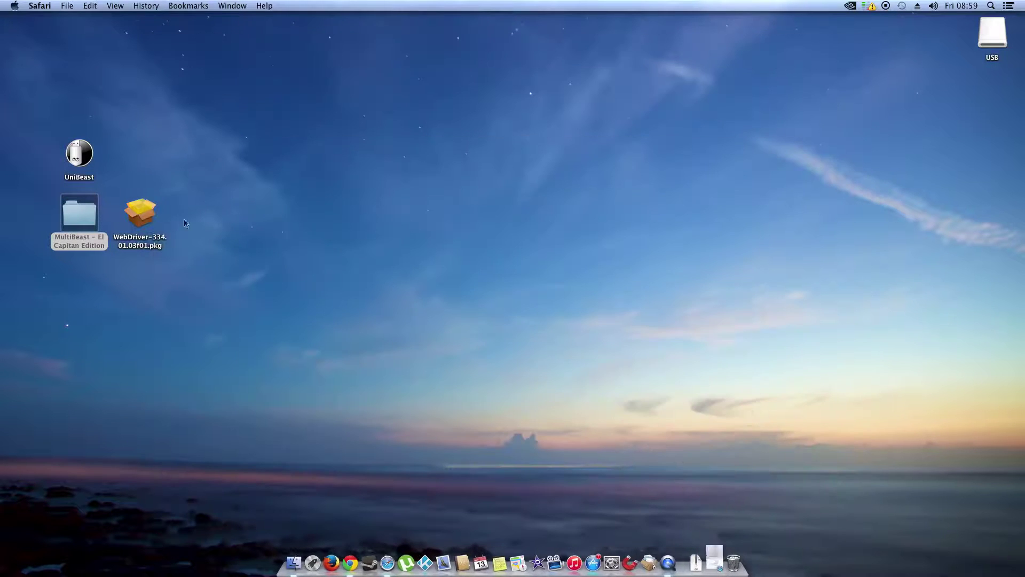
left_click(94, 155)
double_click(94, 155)
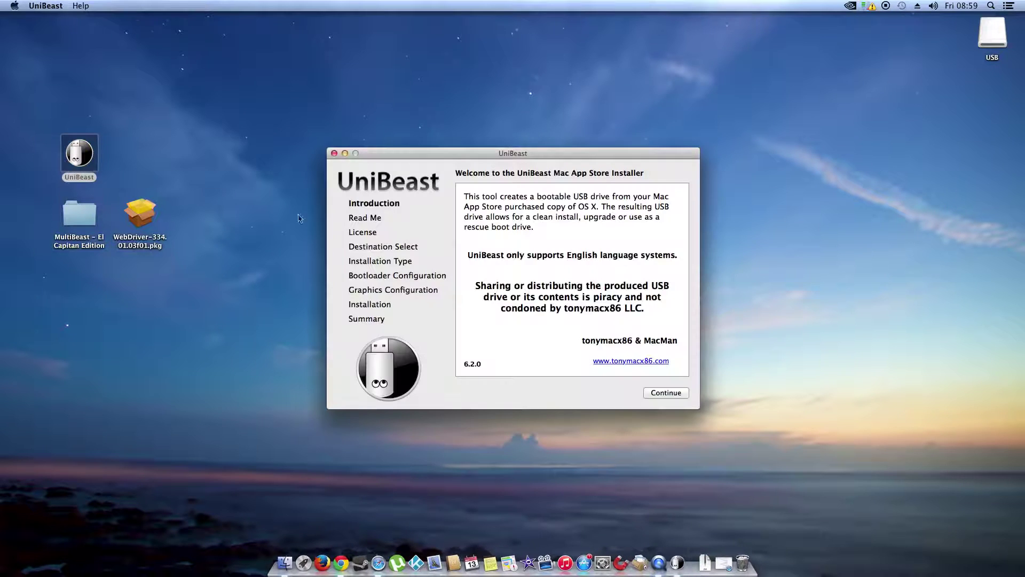
left_click(668, 393)
left_click(669, 393)
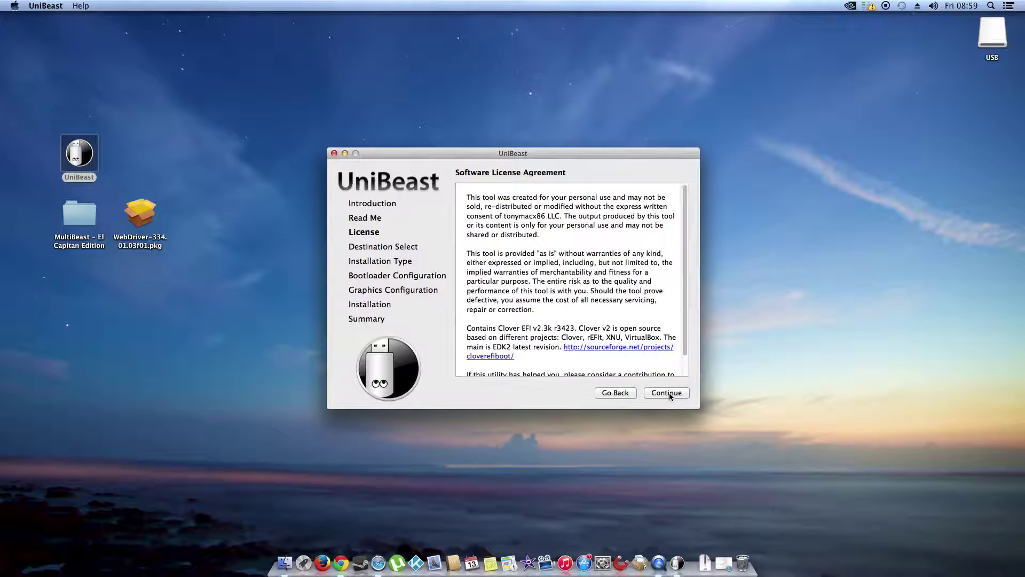
left_click(669, 393)
left_click(609, 227)
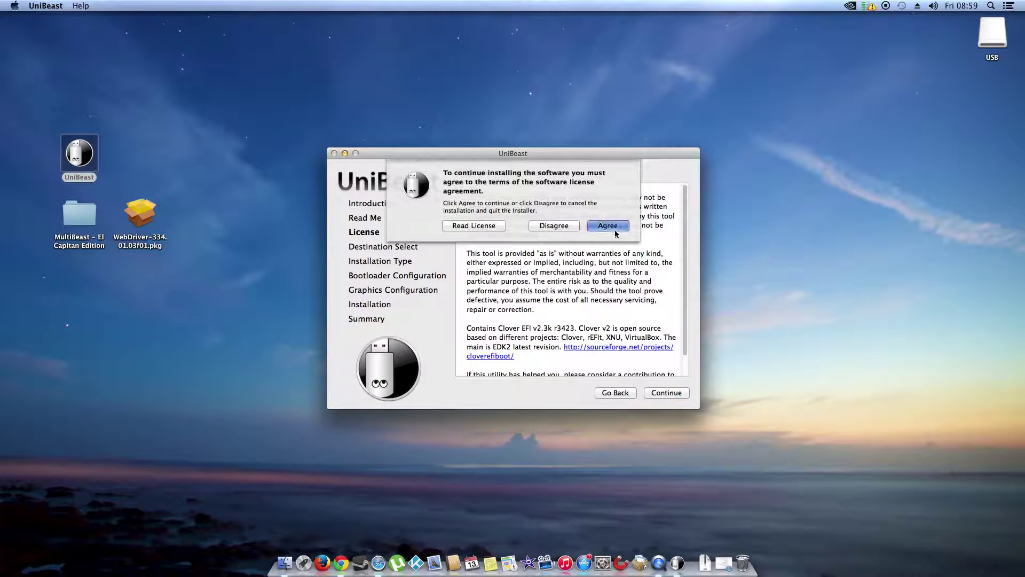
Step: Choose the USB drive as UniBeast's destination and El Capitan as the OS installation
left_click(495, 224)
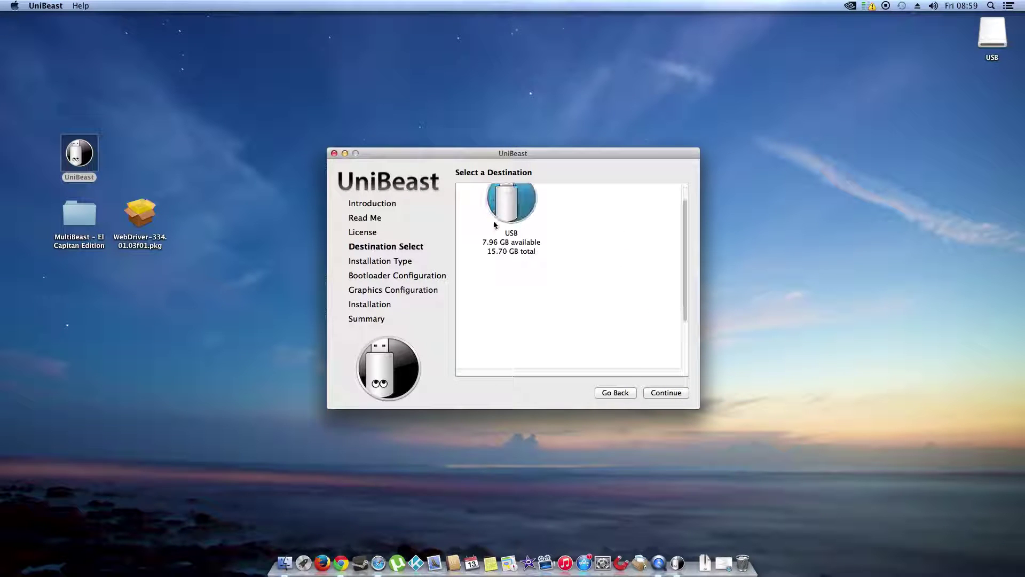
left_click(670, 397)
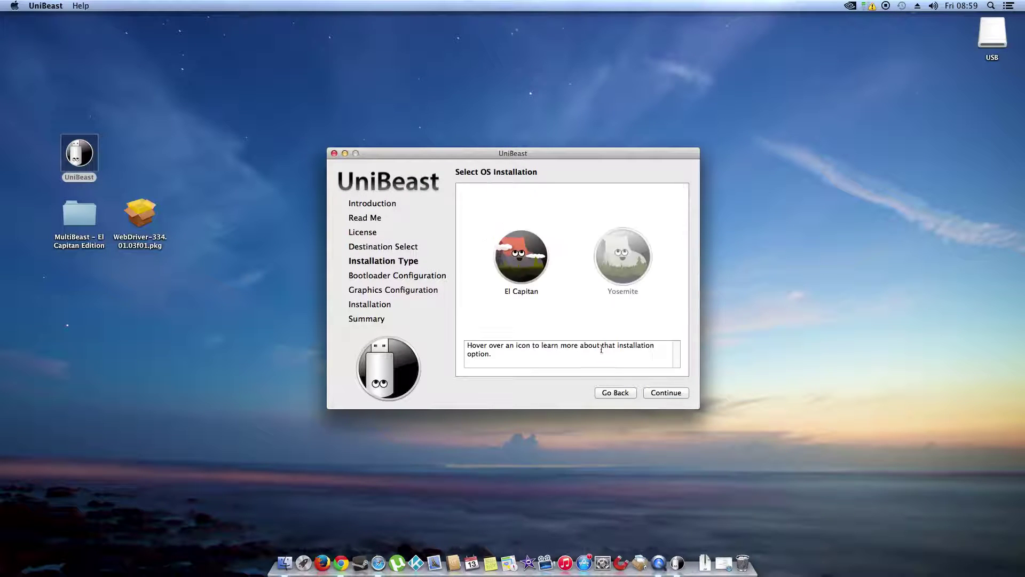
left_click(510, 251)
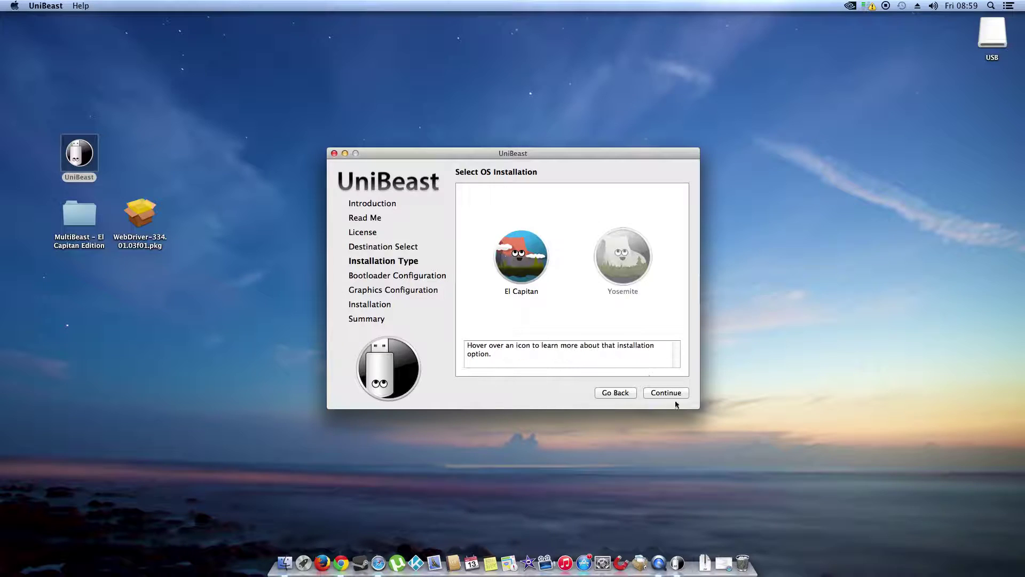
mouse_move(618, 289)
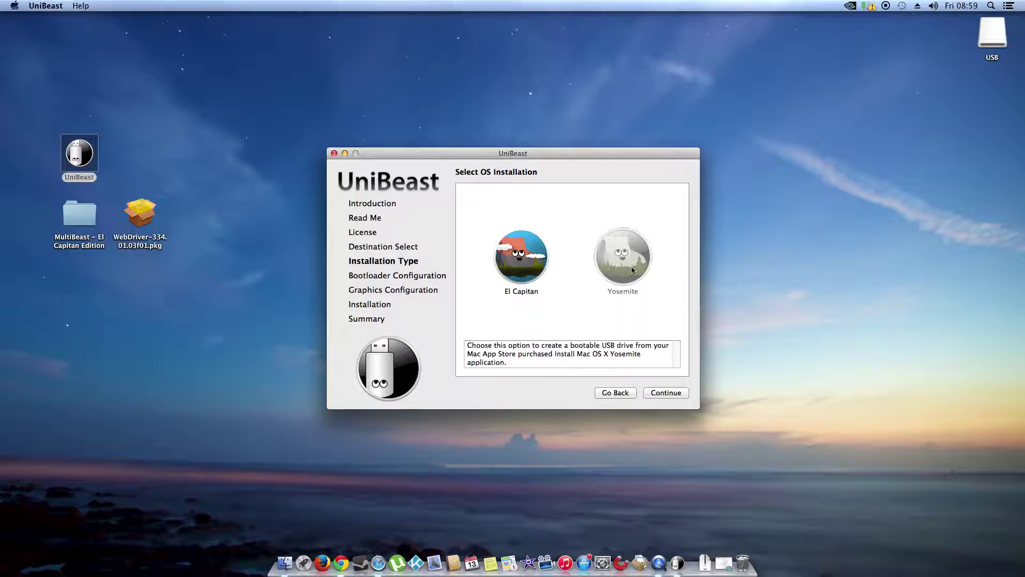
left_click(303, 562)
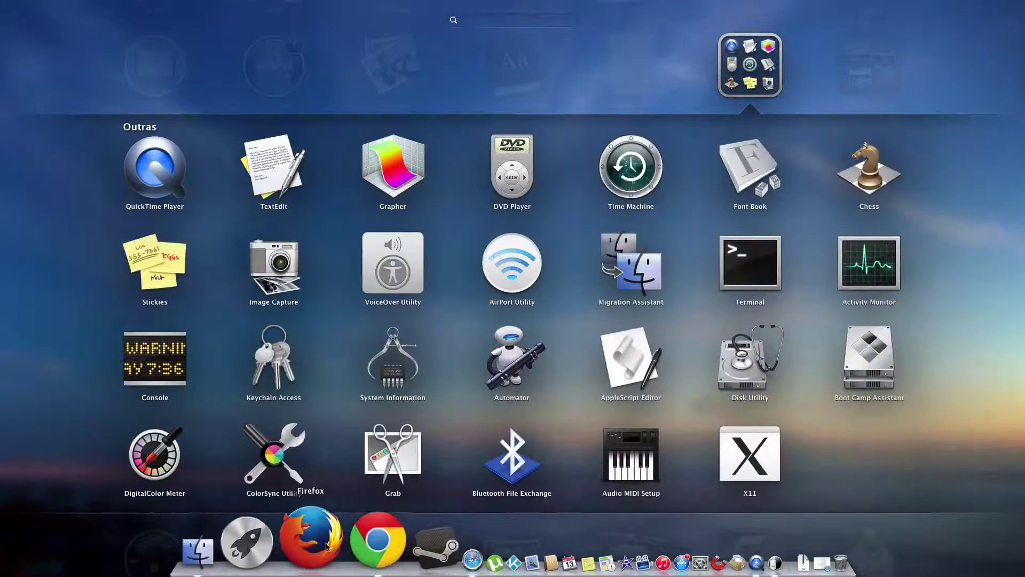
left_click(704, 270)
left_click(703, 270)
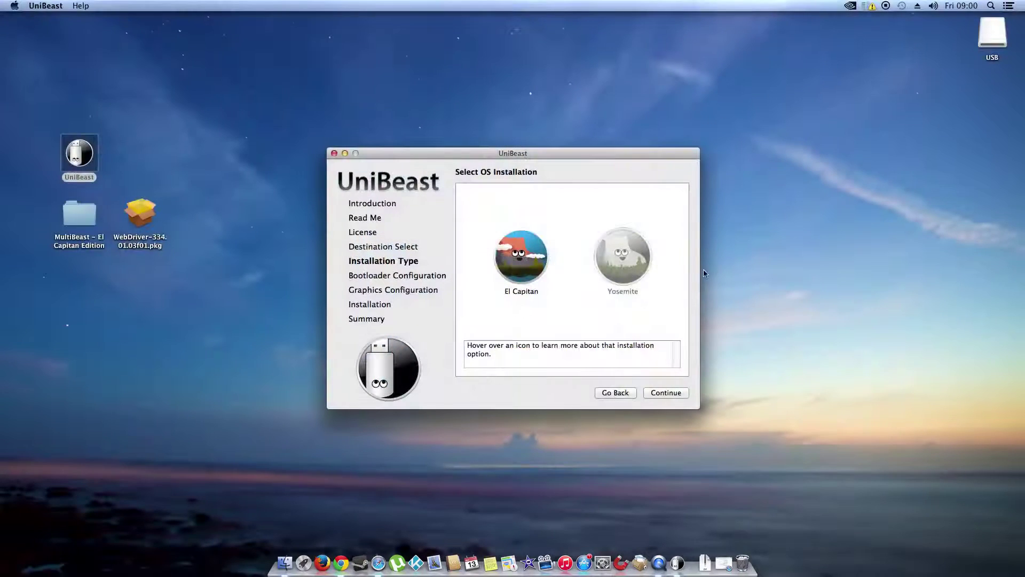
Step: Proceed to the bootloader configuration, compare the UEFI and Legacy modes, and settle on UEFI Boot Mode
left_click(667, 392)
mouse_move(518, 267)
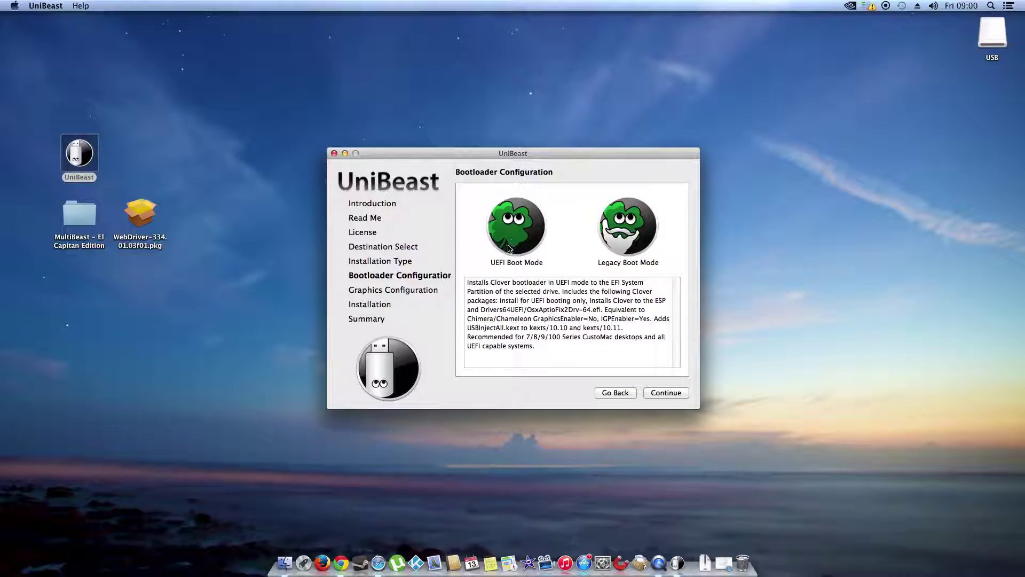
left_click(516, 238)
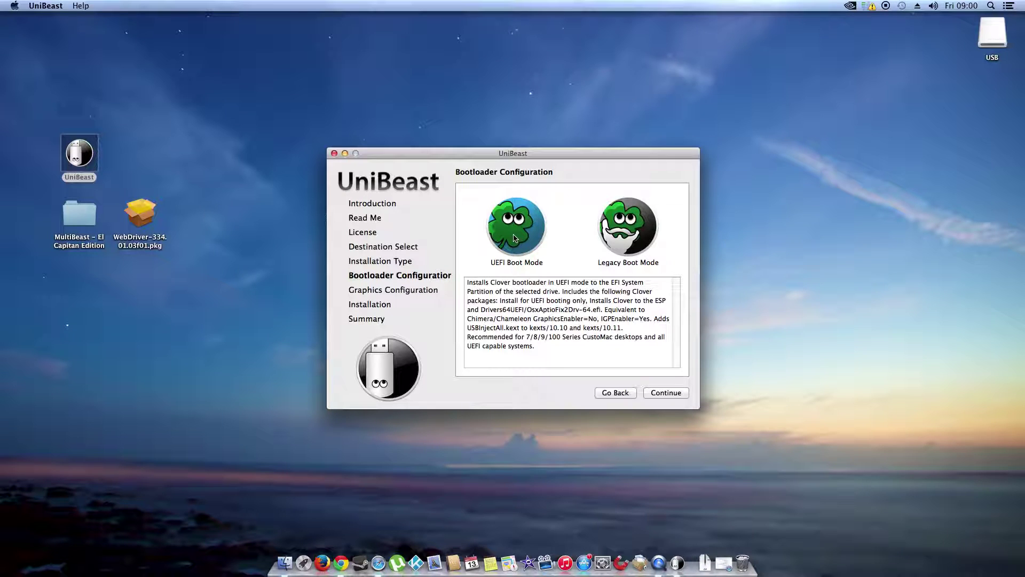
left_click(618, 244)
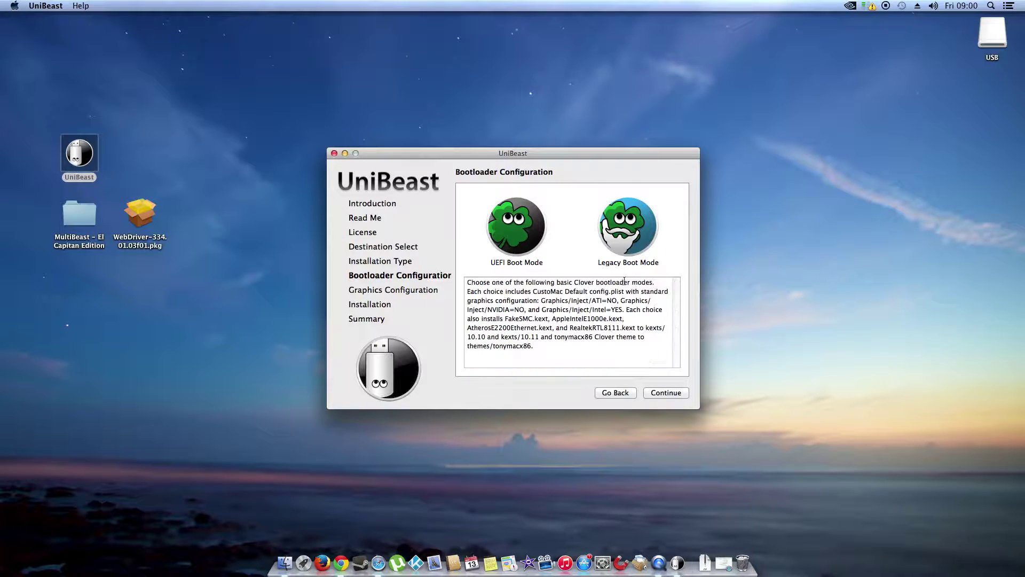
left_click(649, 240)
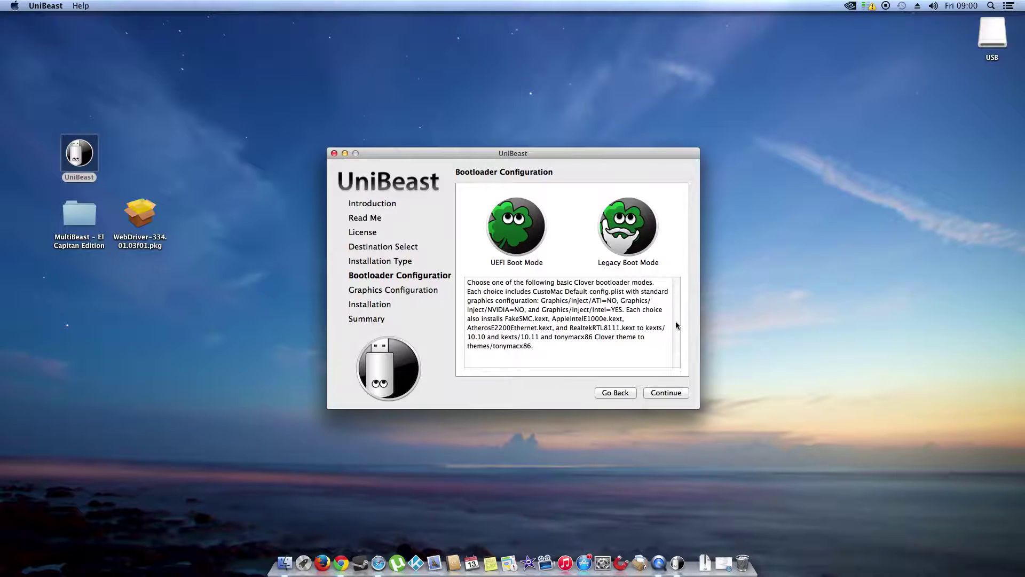
left_click(526, 242)
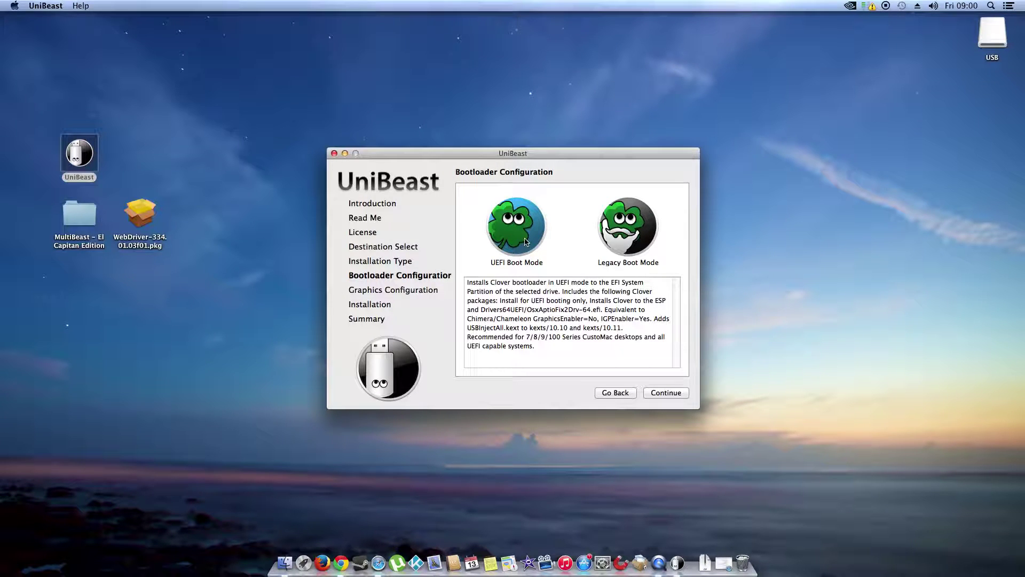
left_click(666, 393)
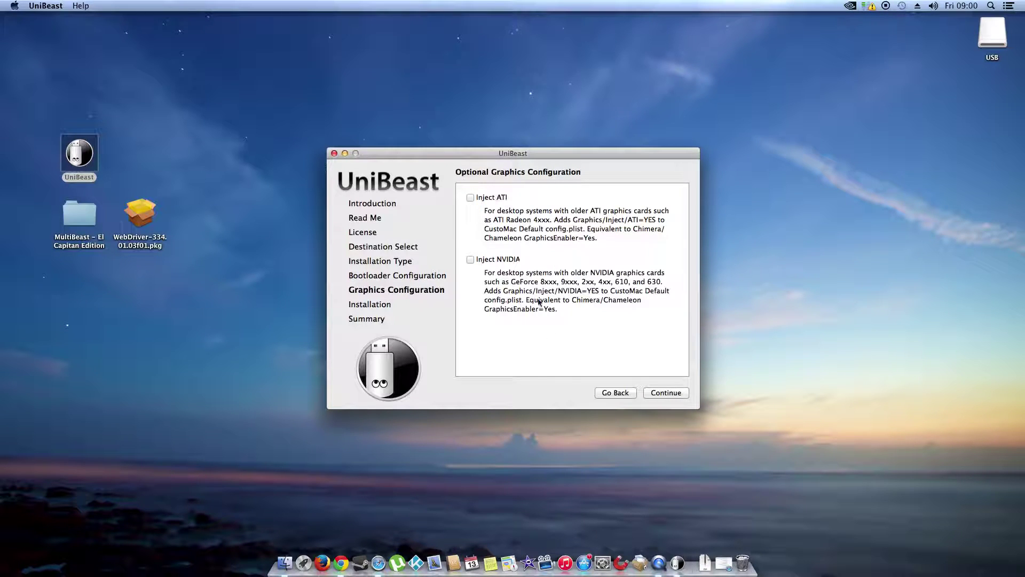
Step: Toggle Inject NVIDIA on and back off, then continue to the verification of the installation options
left_click(477, 262)
left_click(497, 263)
left_click(667, 393)
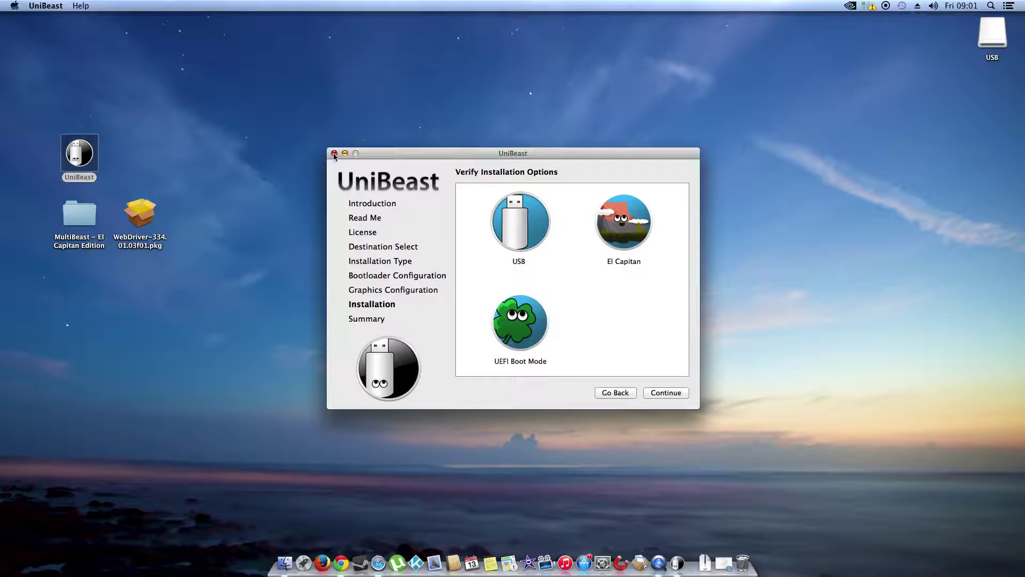
Step: Quit UniBeast without starting the installation and deselect its desktop icon
left_click(47, 6)
left_click(56, 81)
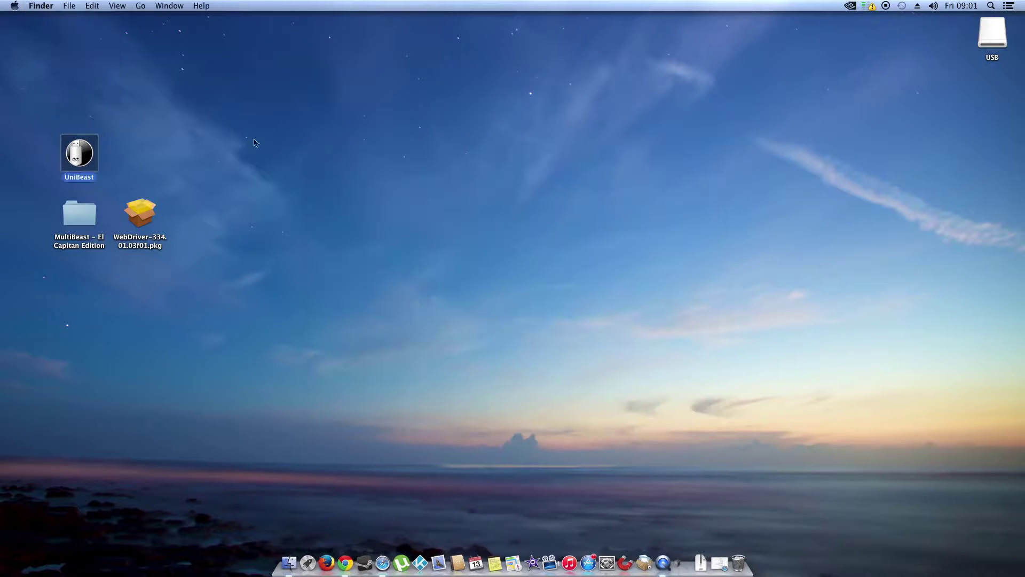
left_click(283, 240)
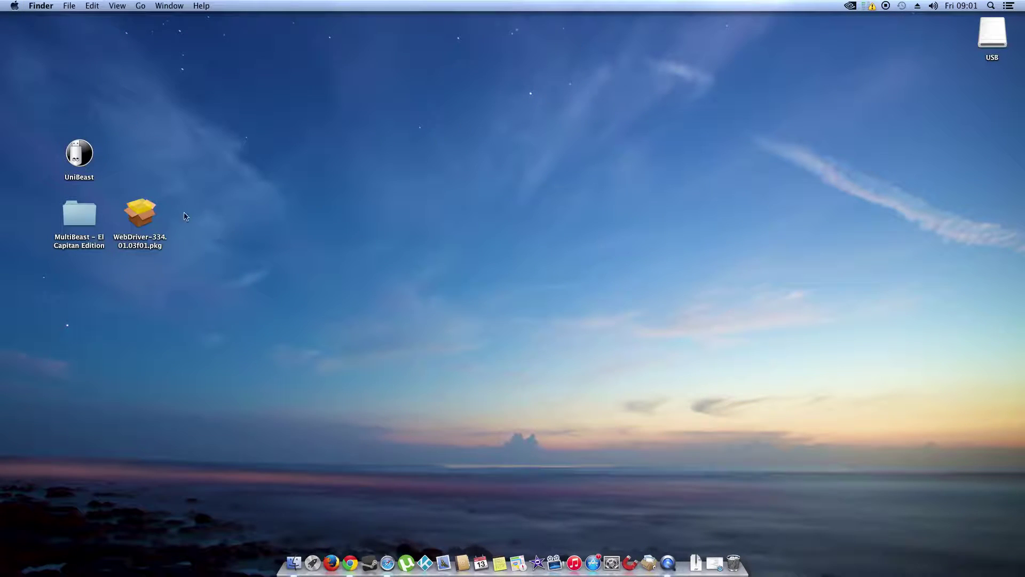
Step: Move the MultiBeast folder and WebDriver package together up beside the UniBeast icon on the desktop
left_click_drag(245, 278, 51, 194)
left_click_drag(72, 227, 140, 174)
left_click(201, 176)
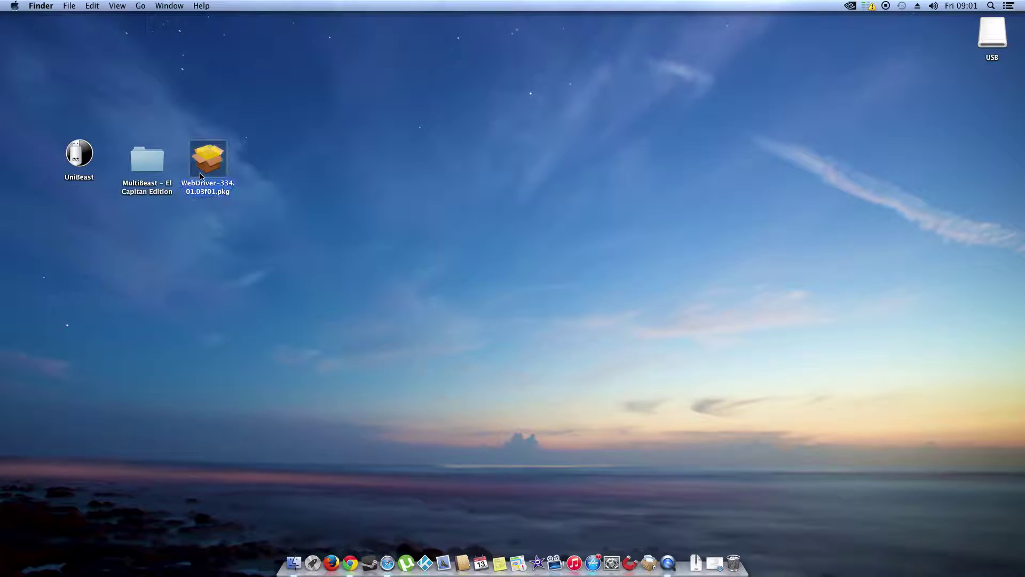
left_click(243, 232)
Step: View the hardware overview and the display information in About This Mac
left_click(6, 5)
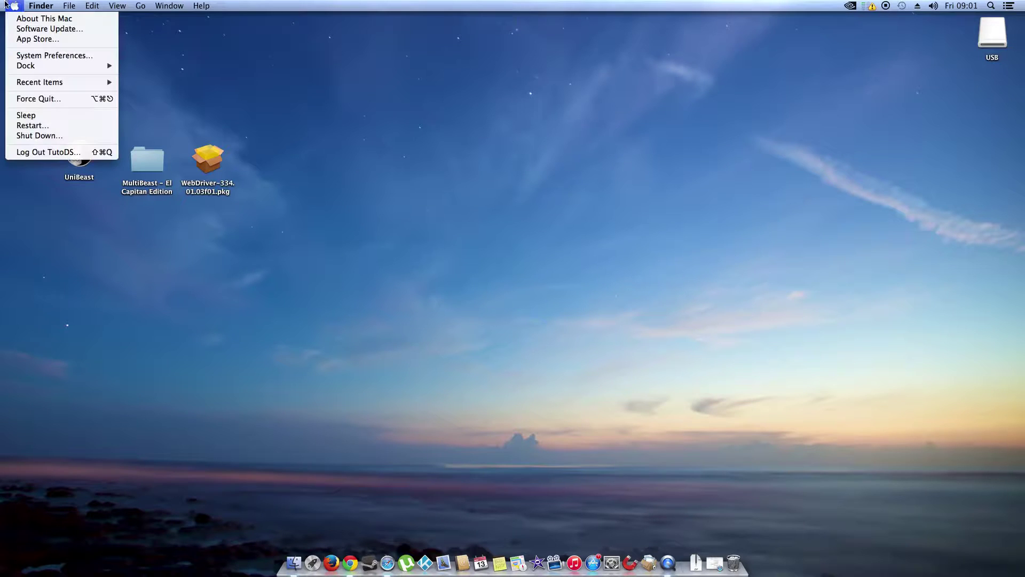
left_click(44, 18)
left_click(502, 264)
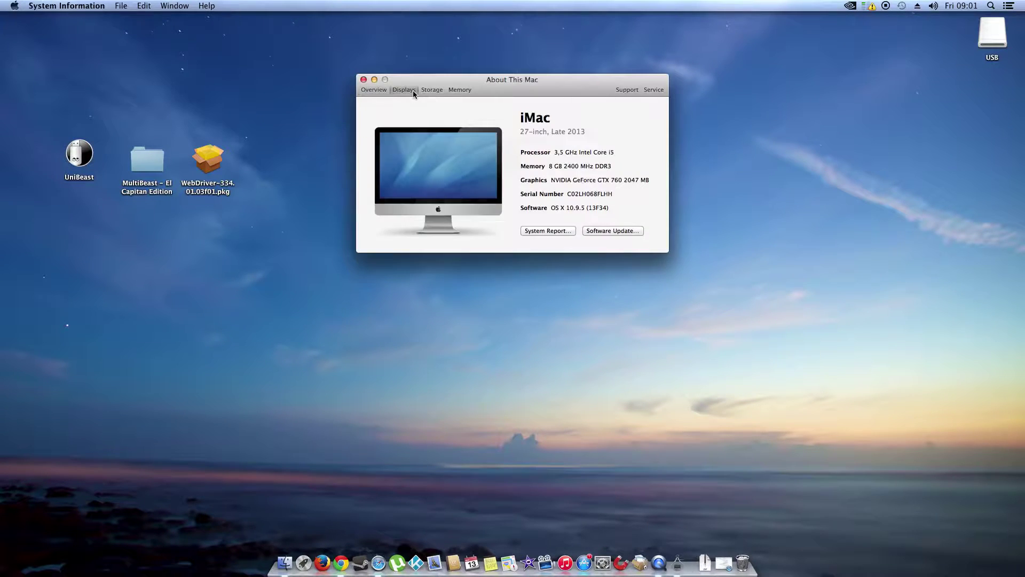
left_click(405, 90)
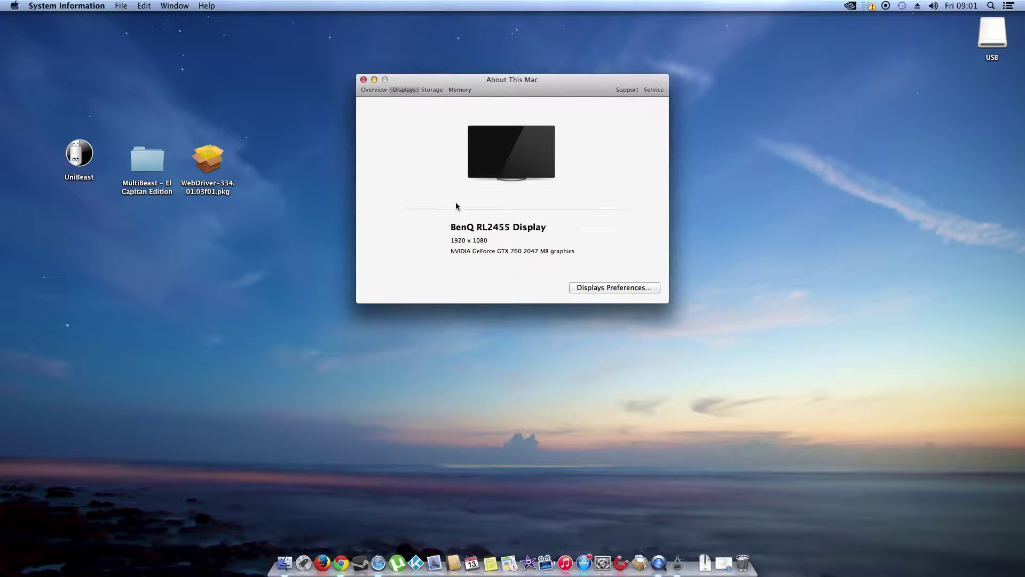
Step: Clean up the arrangement of the desktop icons and open the USB drive in Finder
left_click(216, 168)
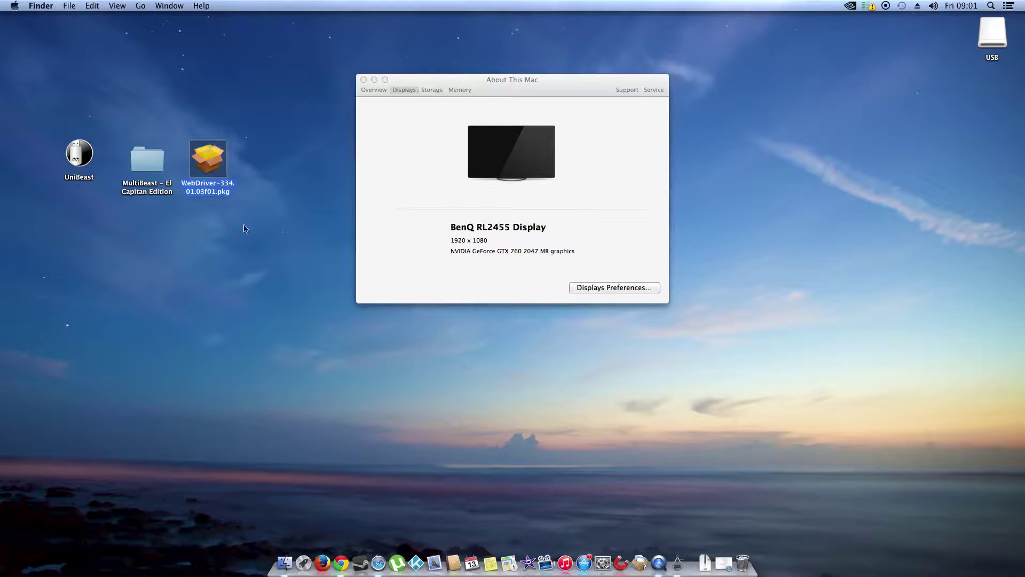
left_click_drag(246, 228, 160, 171)
right_click(177, 293)
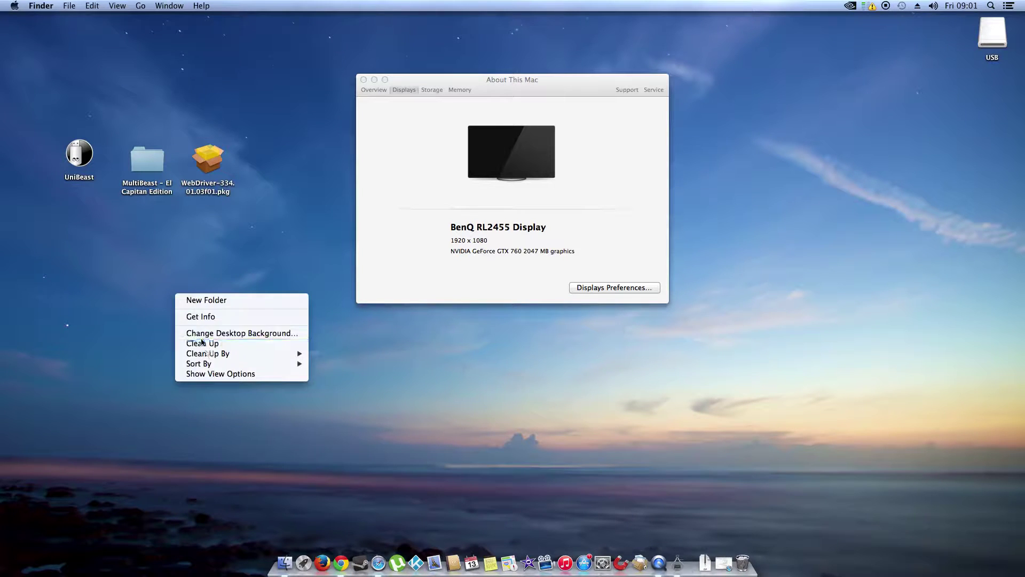
left_click(202, 343)
double_click(986, 24)
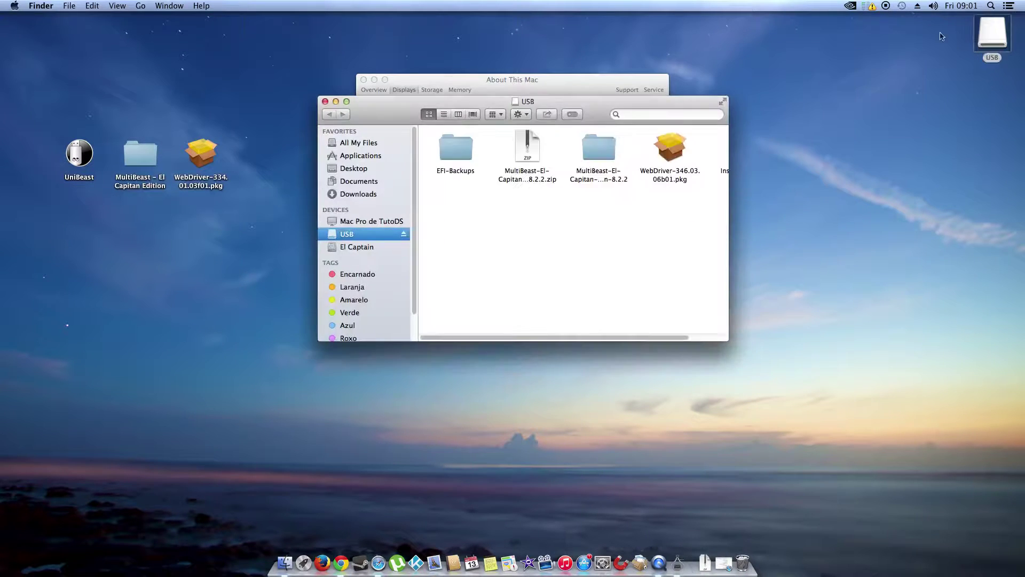
Step: Select the MultiBeast folder and WebDriver package on the desktop, then reposition and enlarge the USB window to fit all the drive's items
left_click_drag(508, 105, 776, 146)
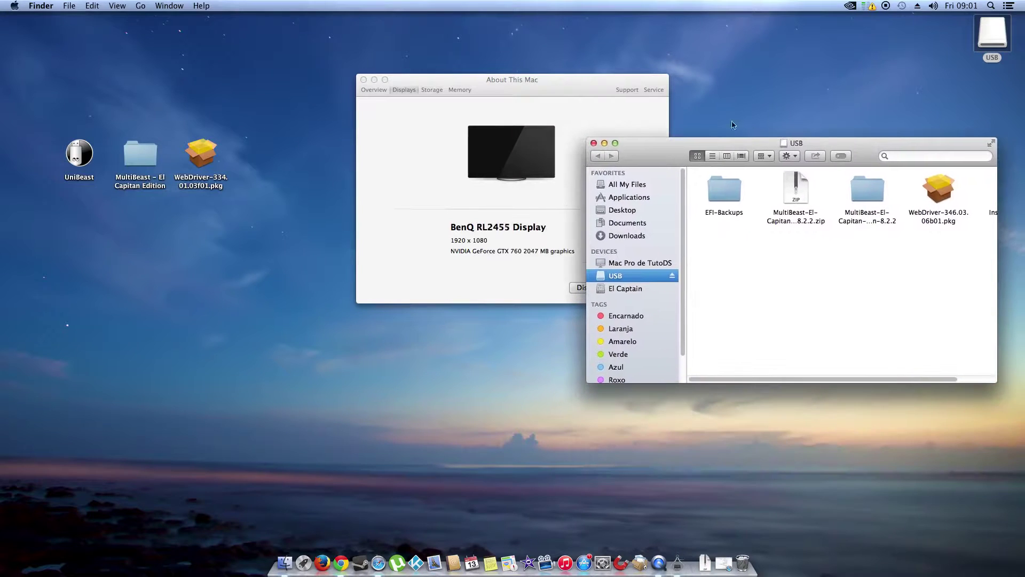
left_click_drag(280, 222, 129, 163)
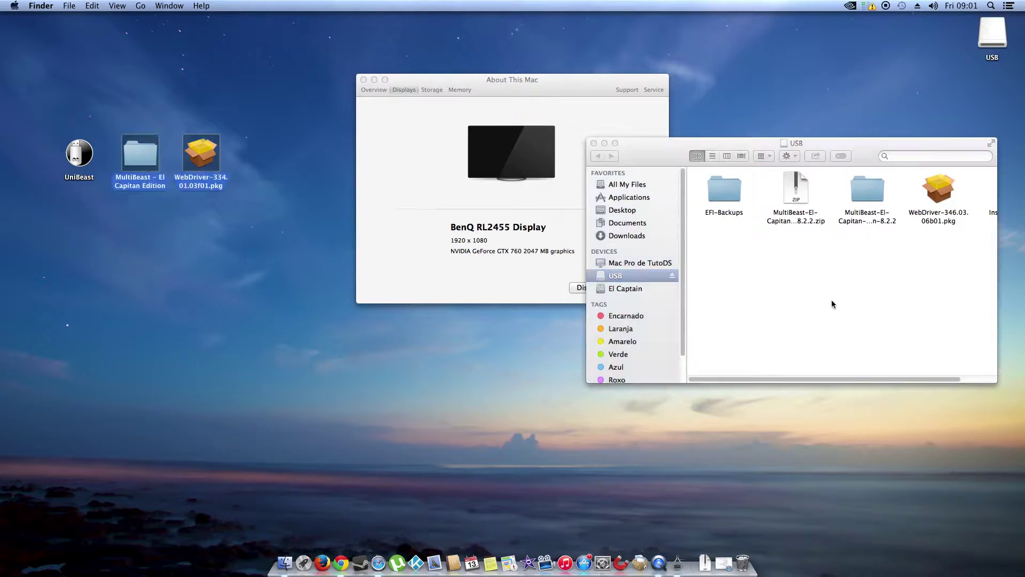
left_click(881, 230)
left_click_drag(887, 142, 717, 116)
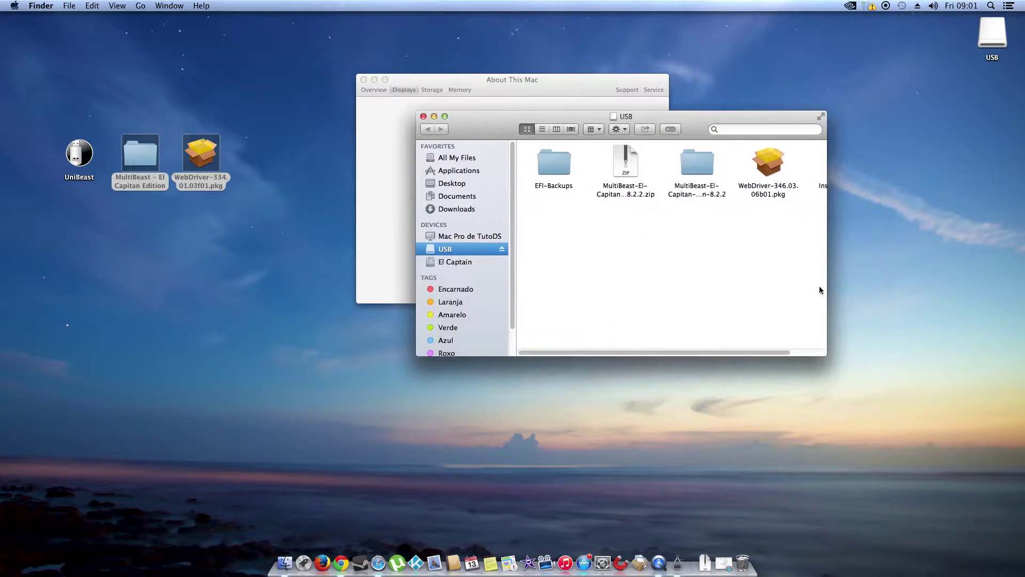
left_click_drag(826, 355, 906, 392)
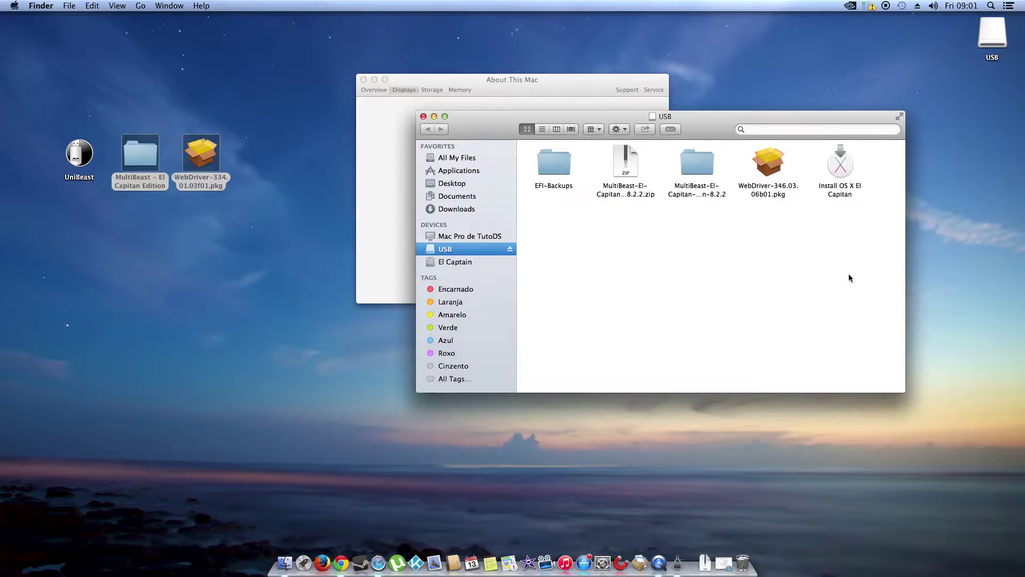
Step: Select the desktop's MultiBeast folder and WebDriver package one after the other, and return to the USB window
left_click(142, 155)
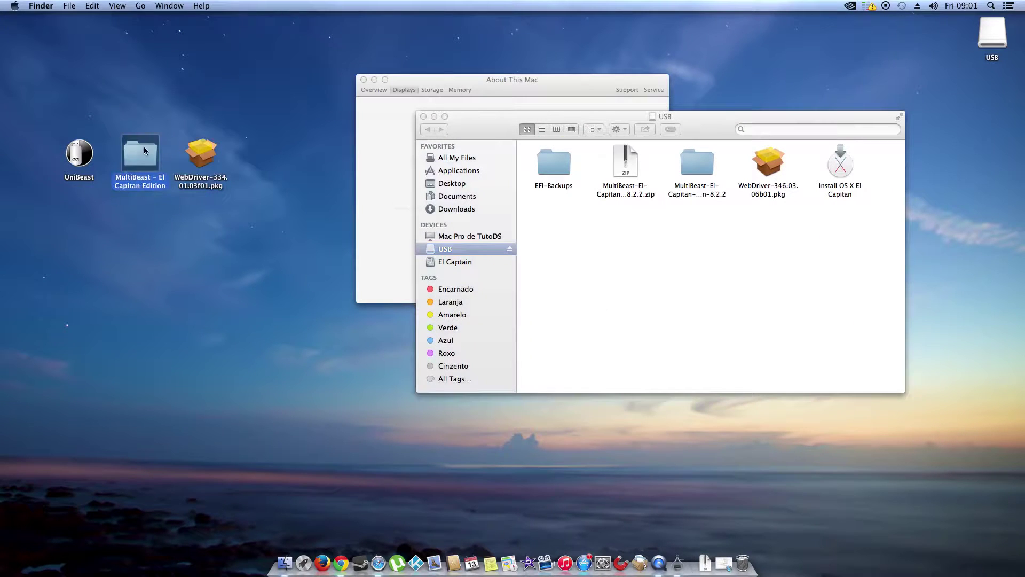
left_click(218, 167)
left_click(663, 268)
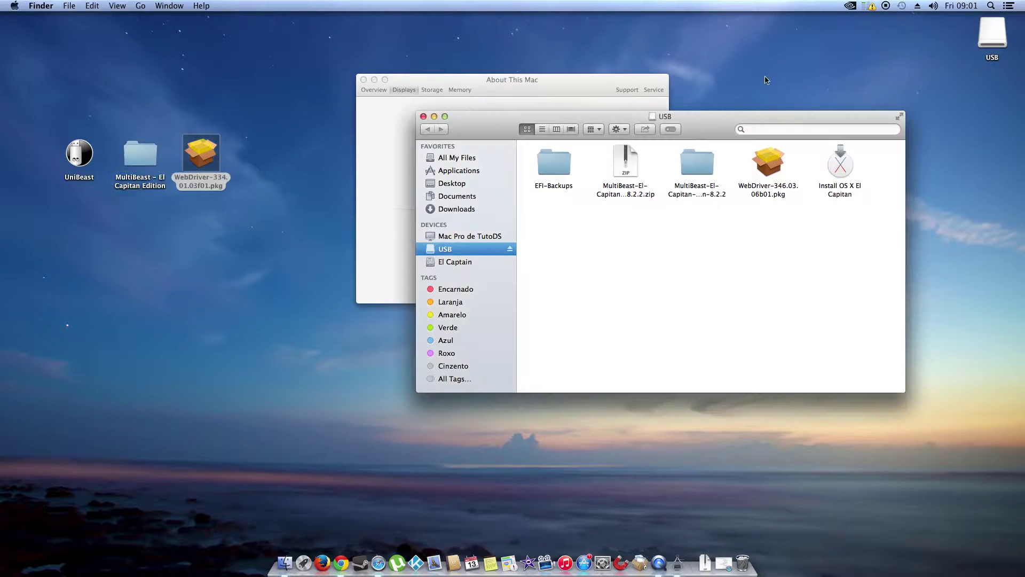